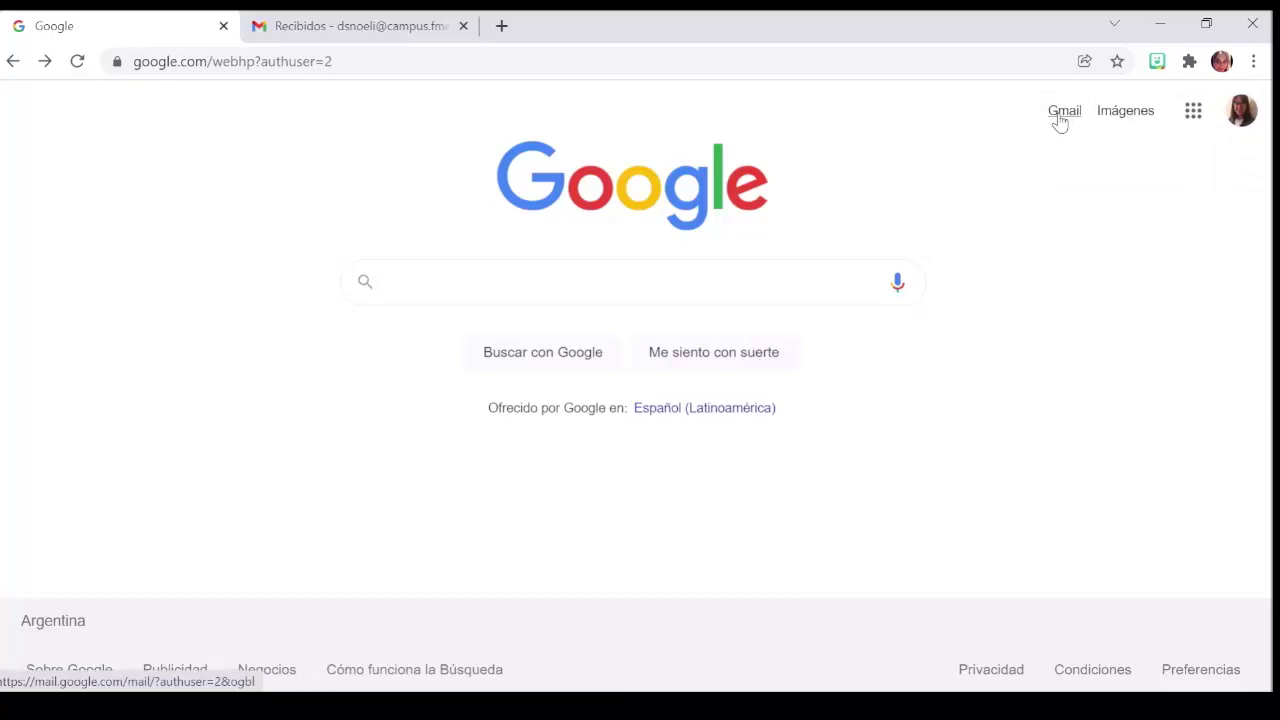
Open Google Contacts from the Google apps grid, then return to the Gmail inbox tab.
click(1192, 118)
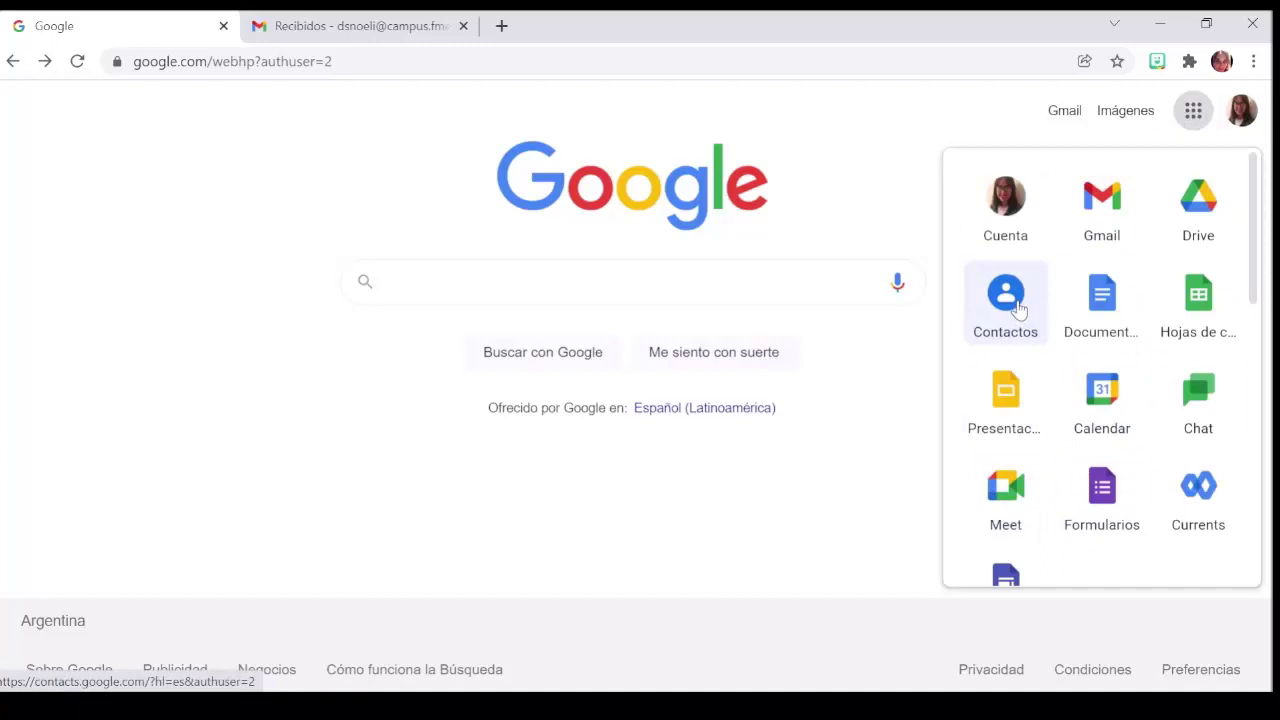
click(1010, 300)
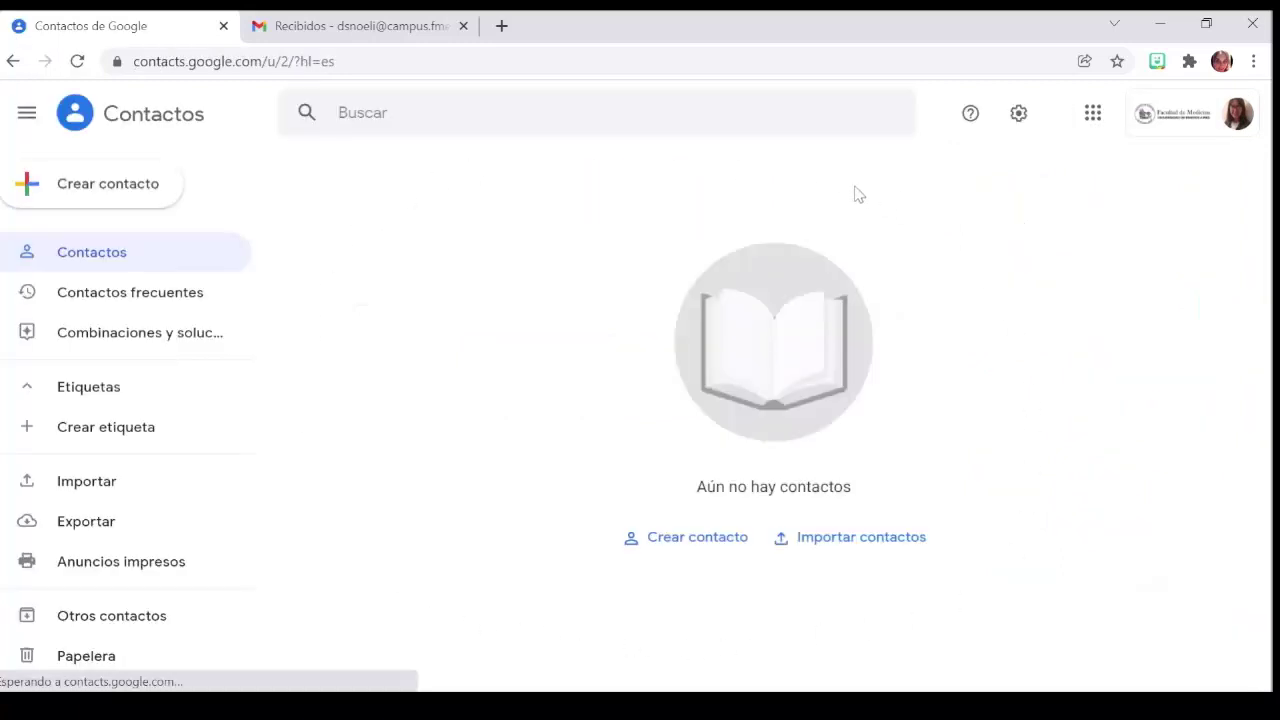
click(388, 26)
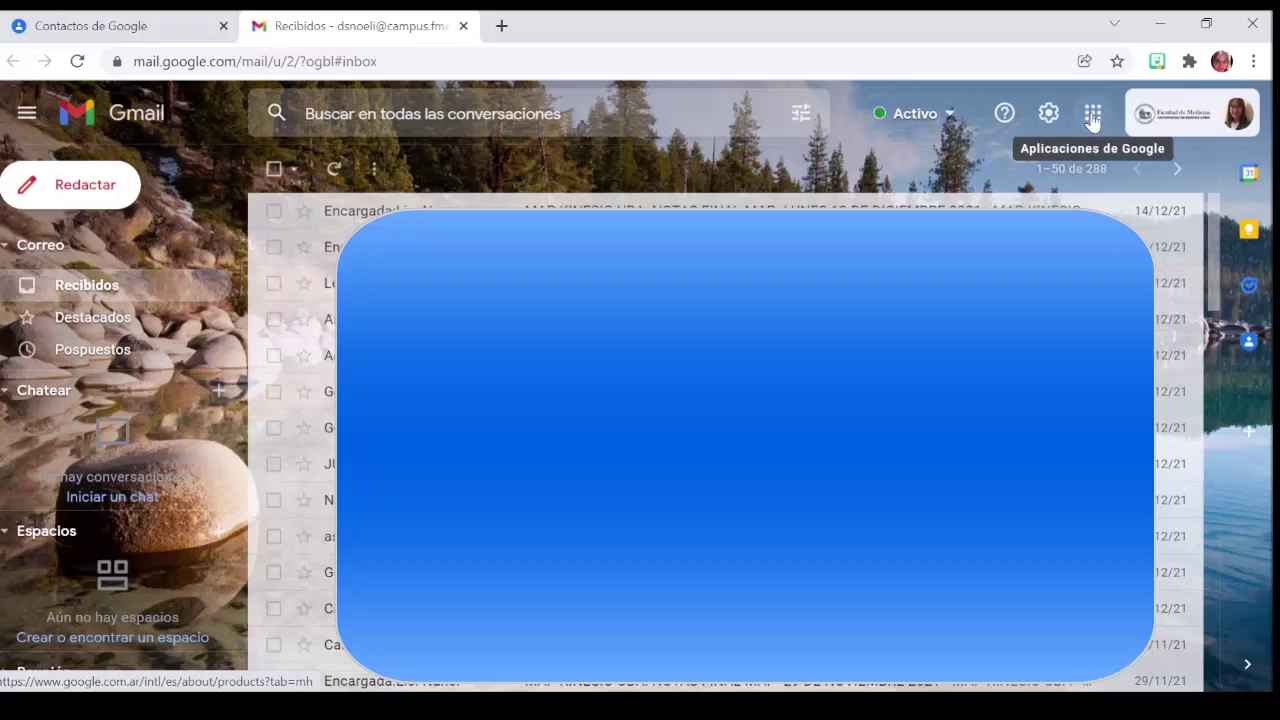
Launch Contactos from Gmail's Google apps grid in a new browser tab.
click(1092, 116)
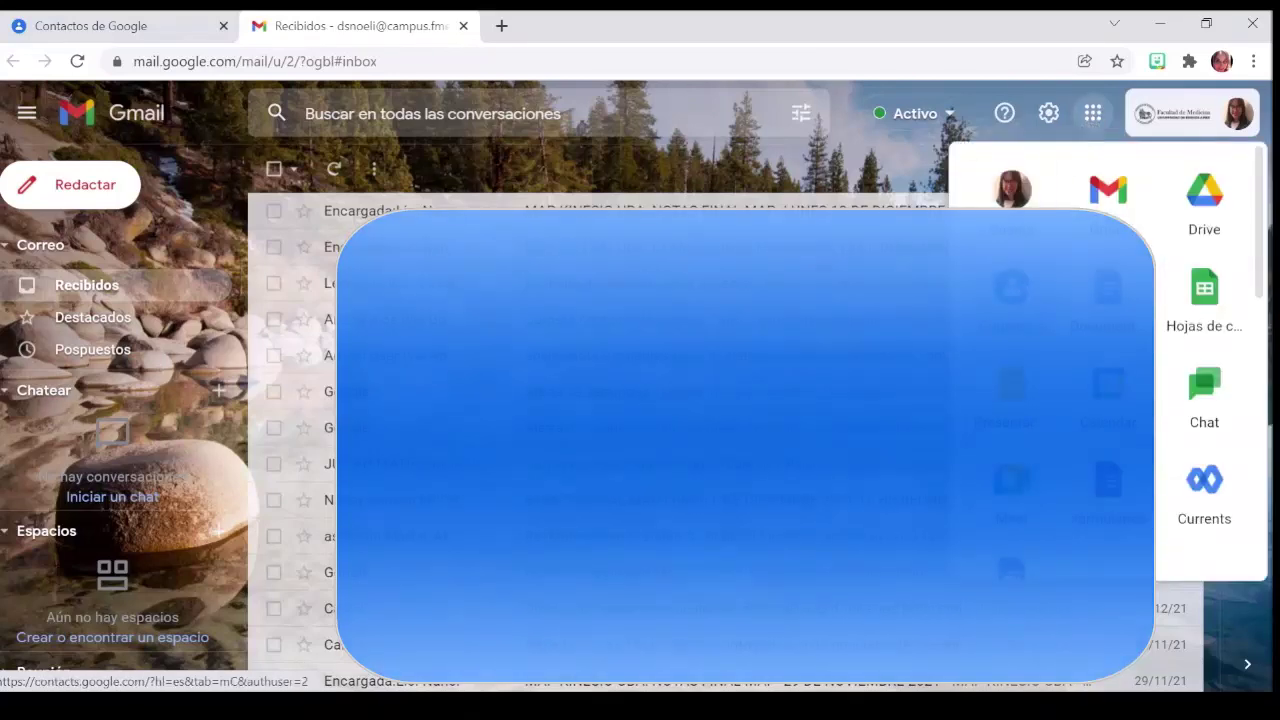
click(1012, 300)
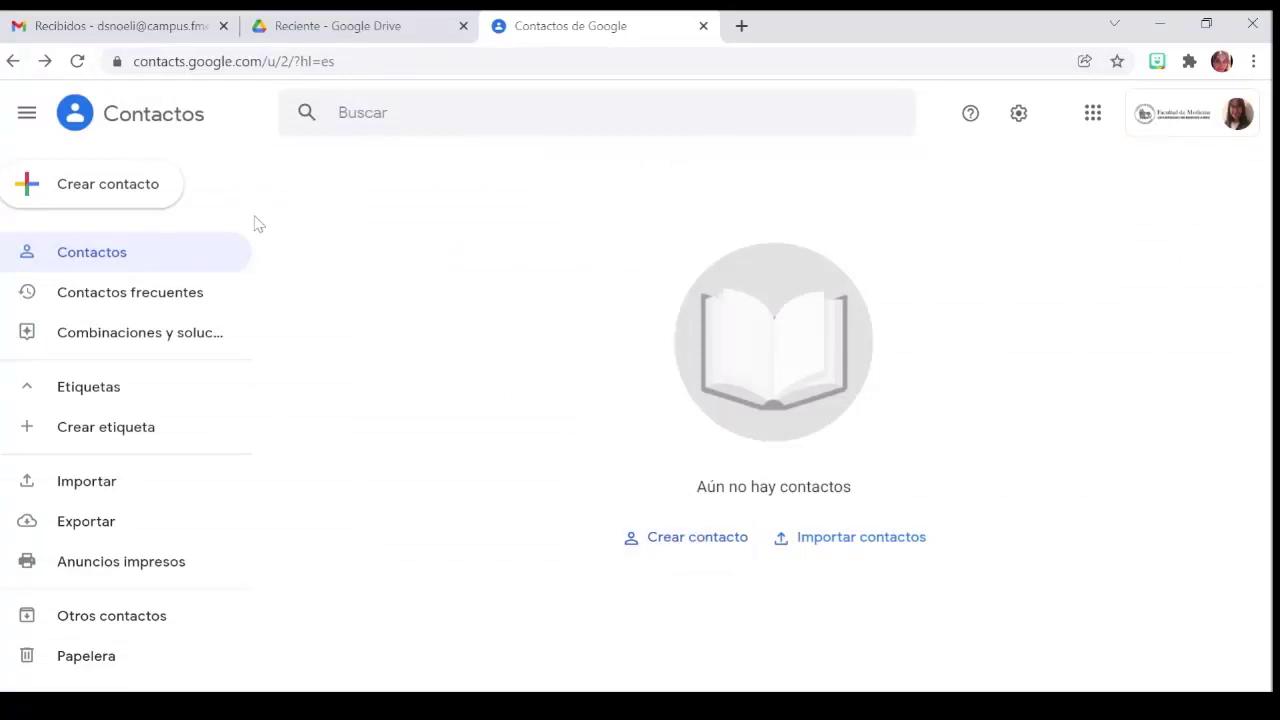
Create a single contact with the student's first name, last name and e-mail, and save it.
click(137, 190)
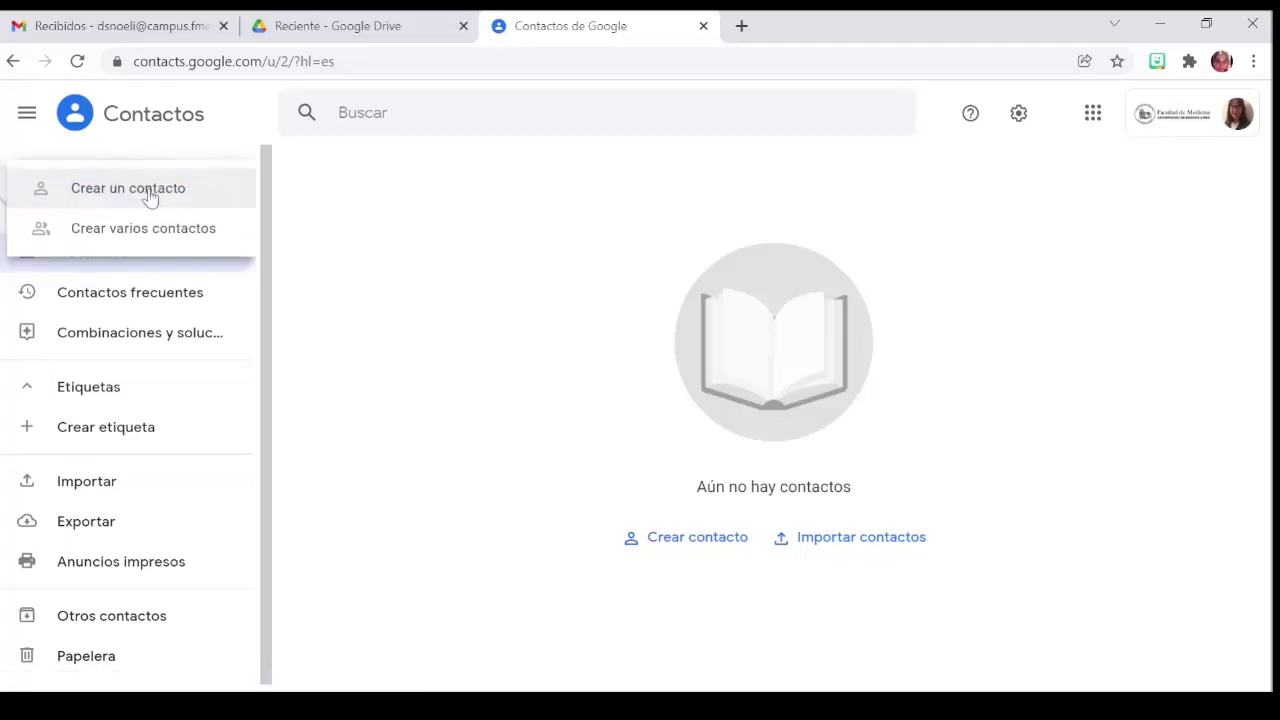
click(150, 190)
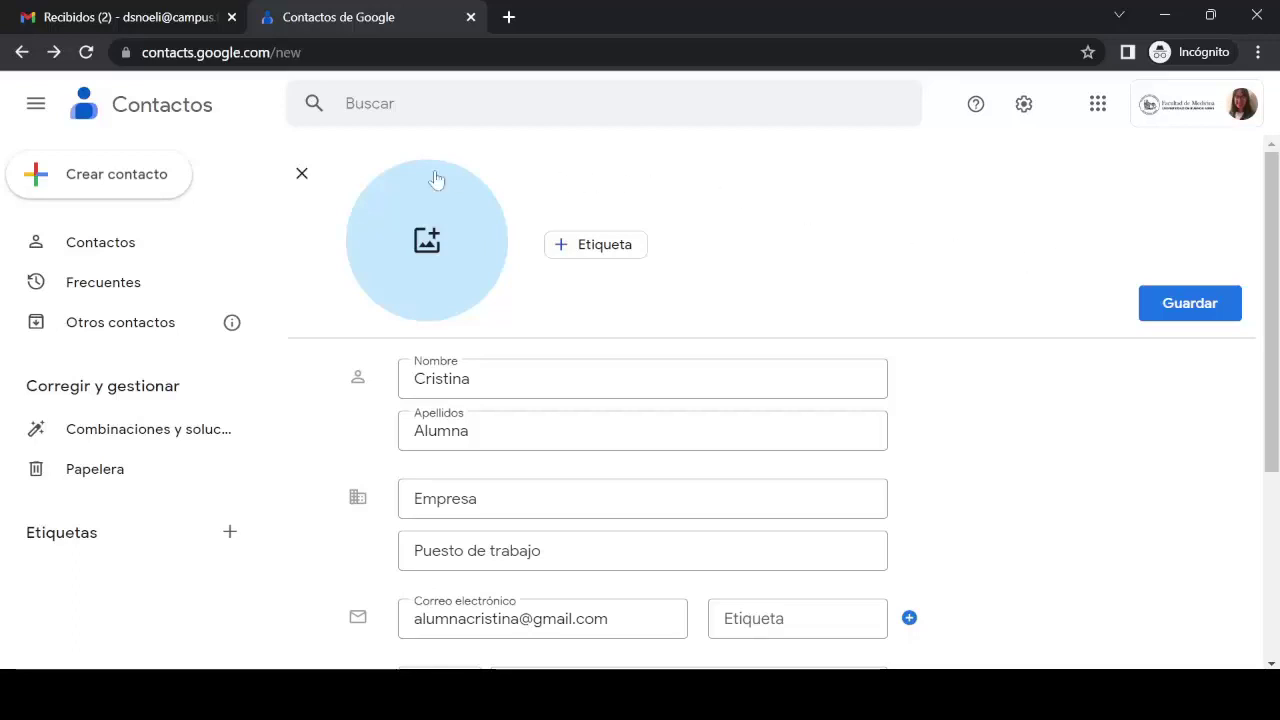
mouse_move(960, 380)
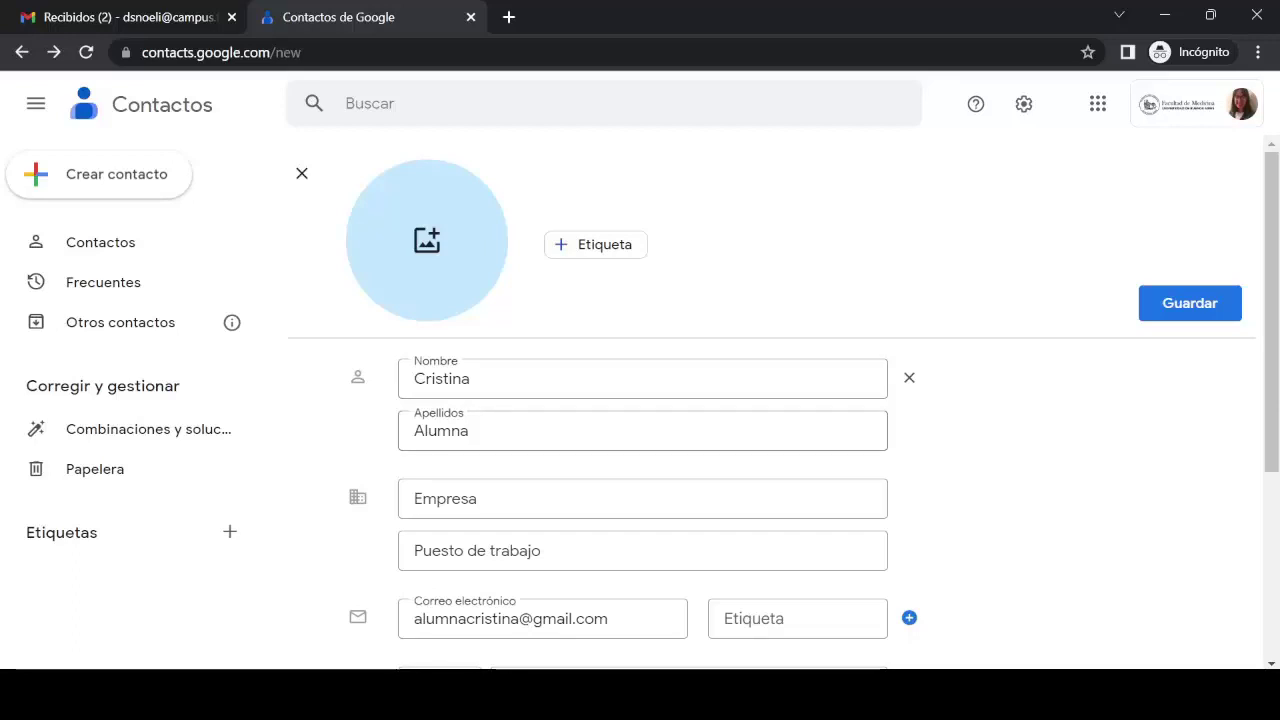
scroll(640, 500, down, 1)
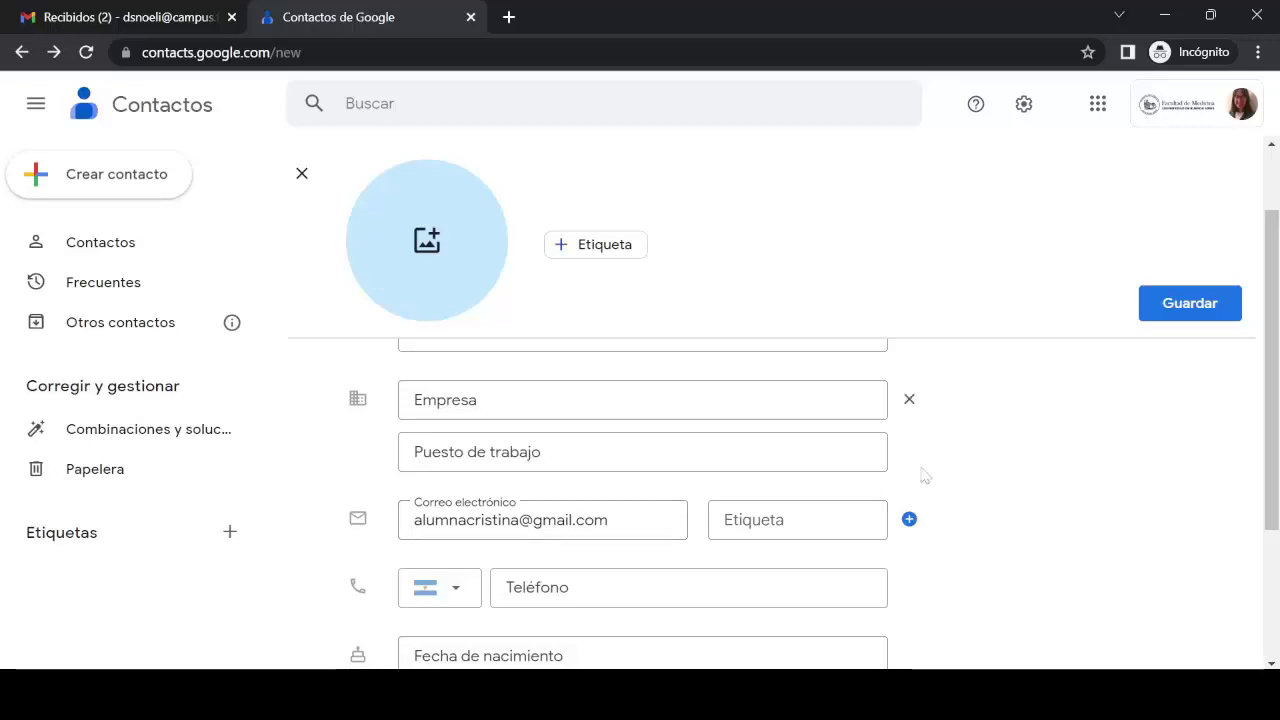
click(1185, 310)
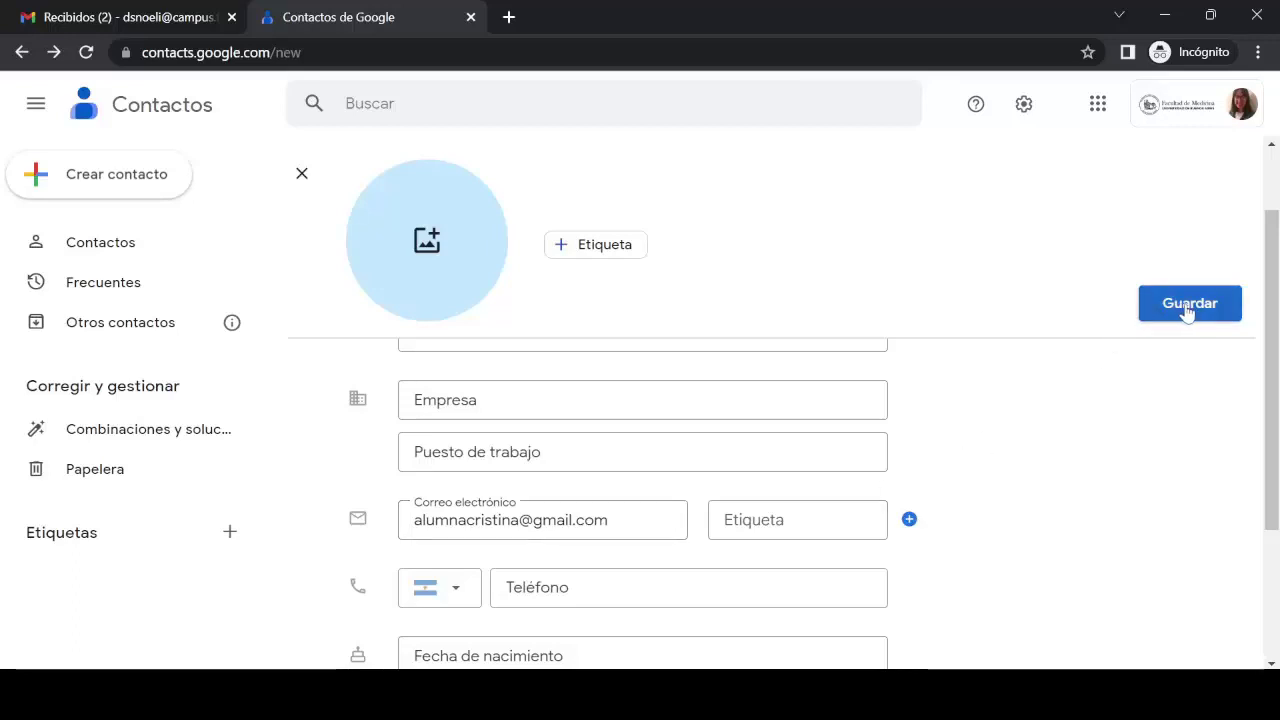
click(1187, 312)
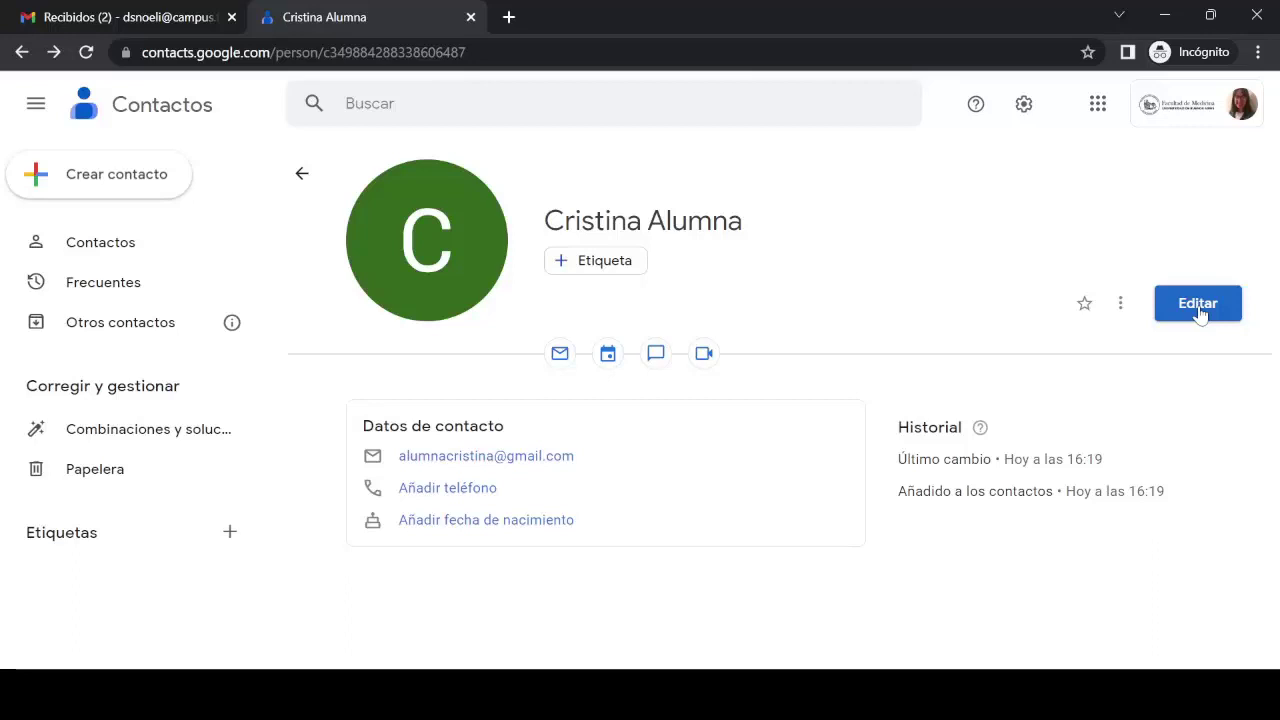
Export the contacts in CSV de Google format, downloading contacts.csv.
click(1122, 305)
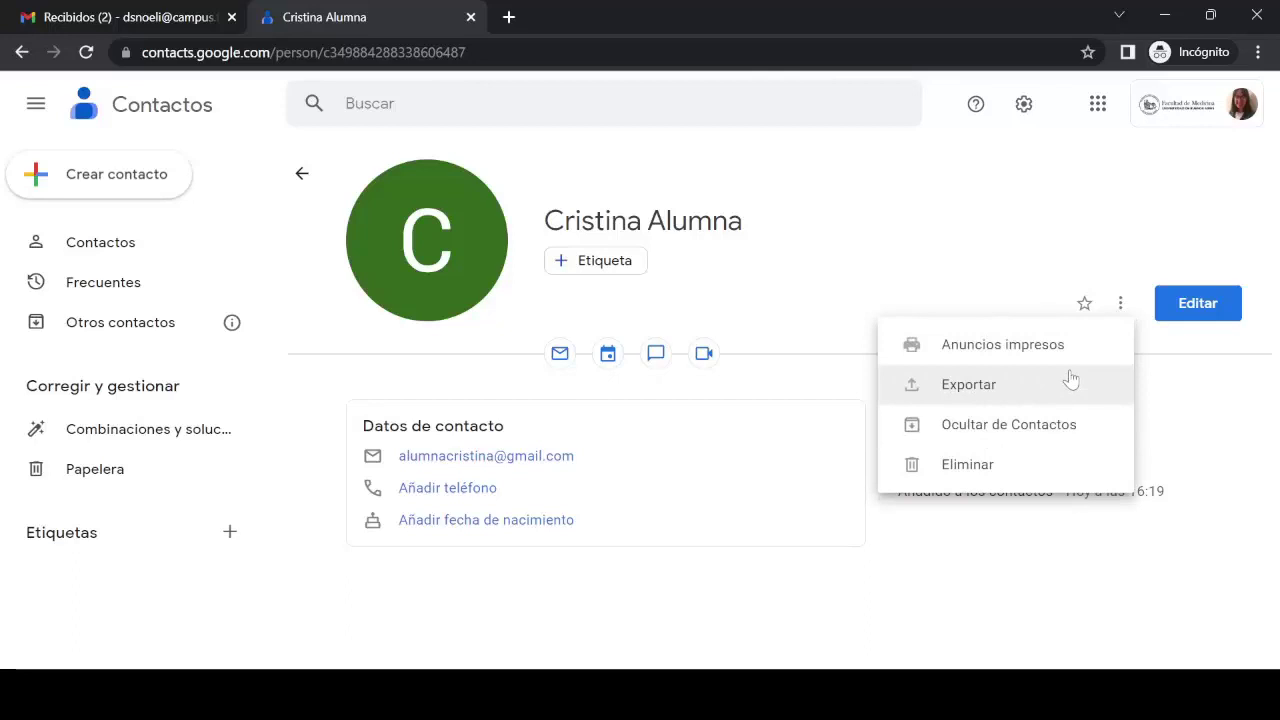
click(969, 387)
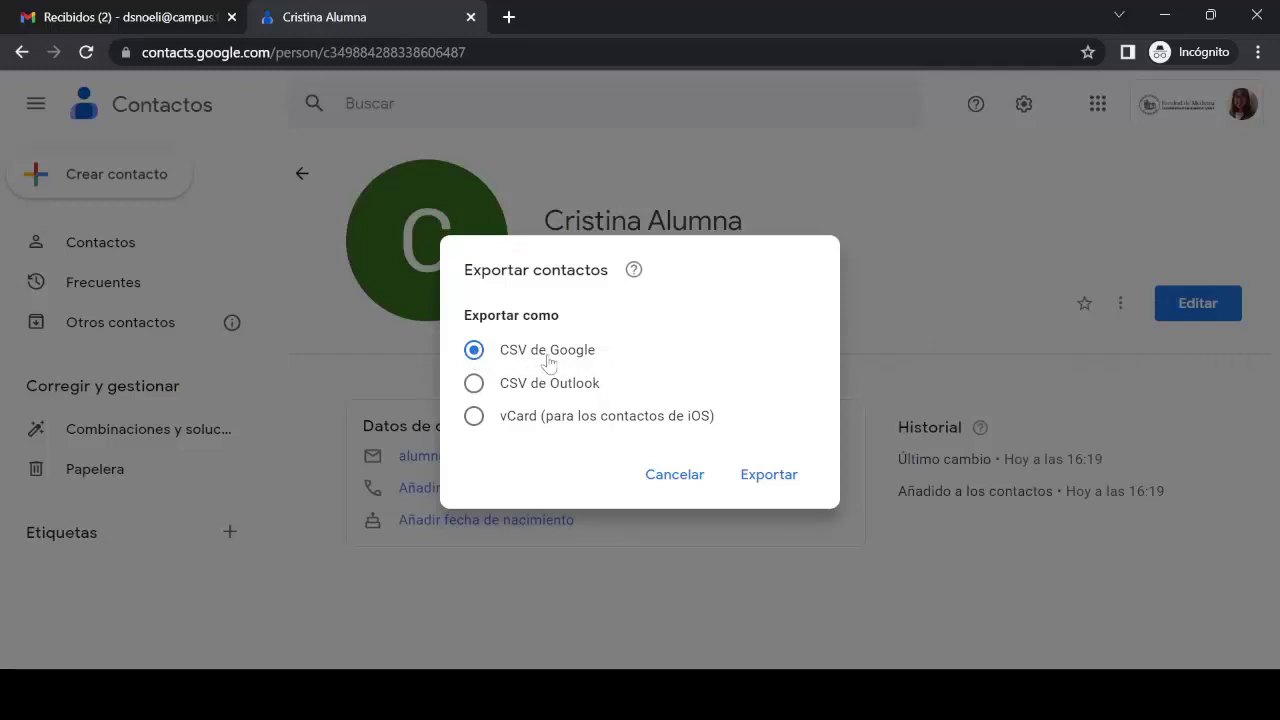
click(769, 476)
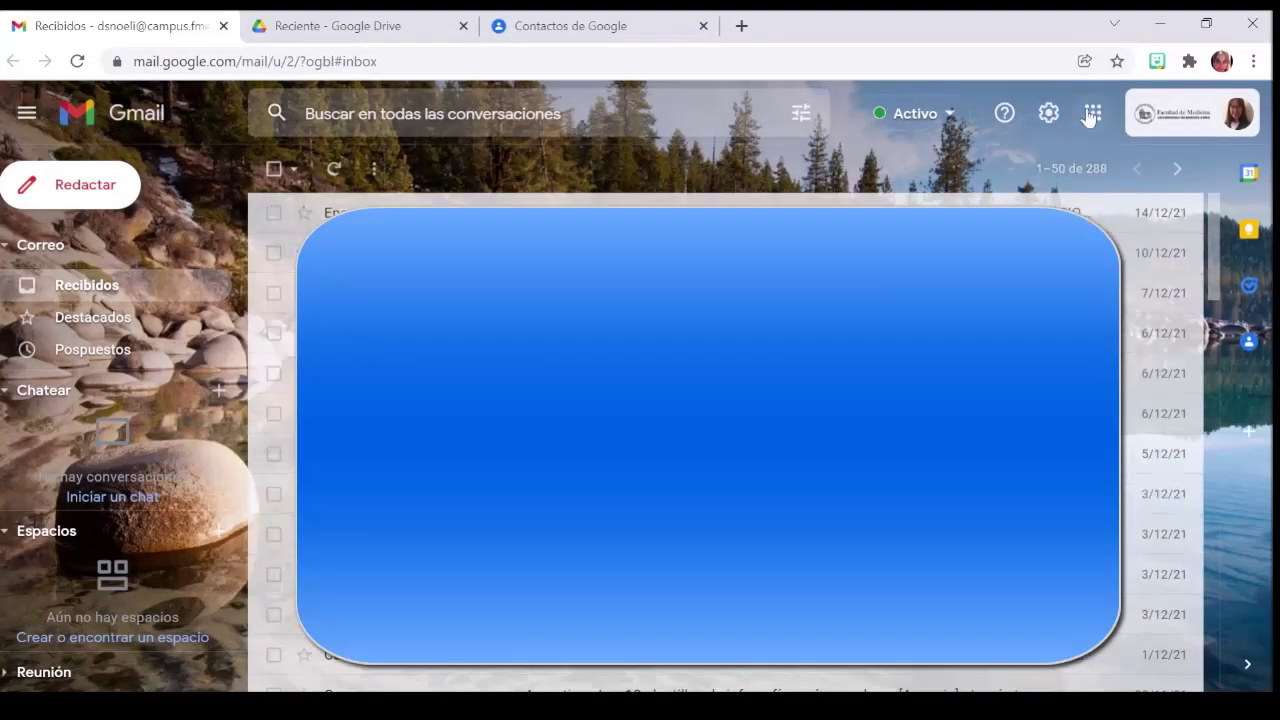
Open Google Drive and create a blank Google Sheets spreadsheet via Nuevo.
click(1092, 113)
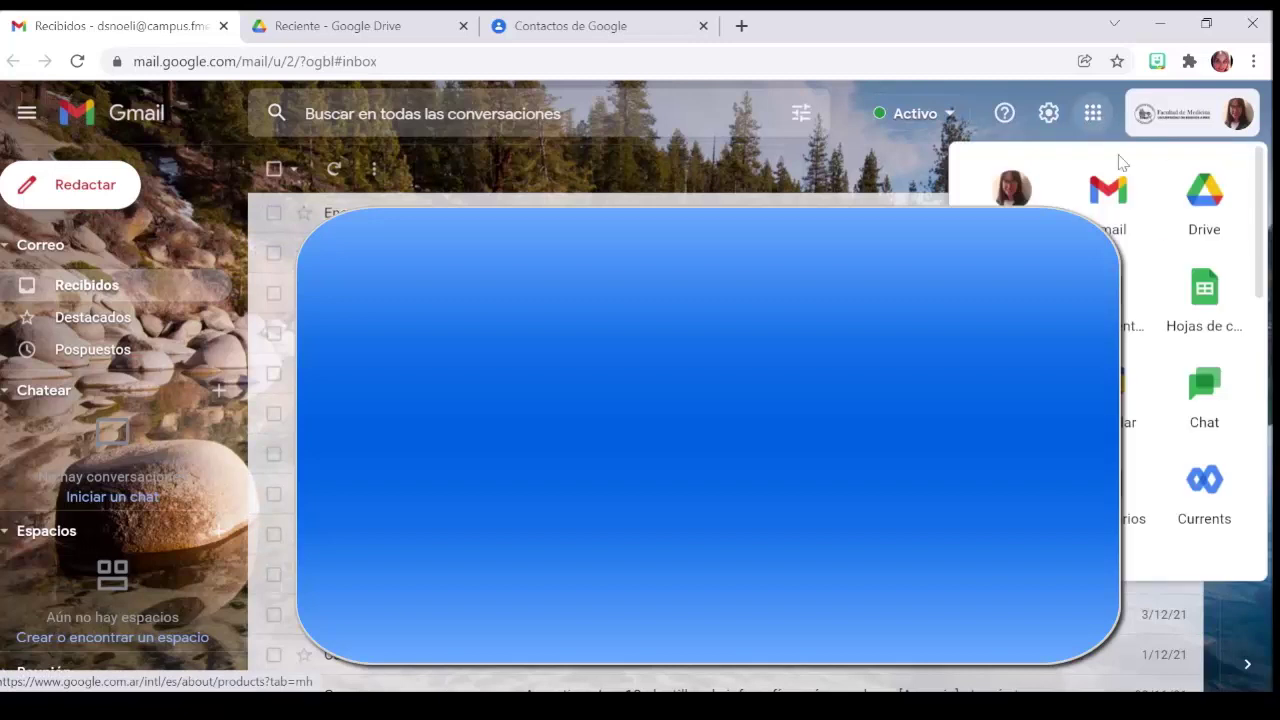
click(1205, 201)
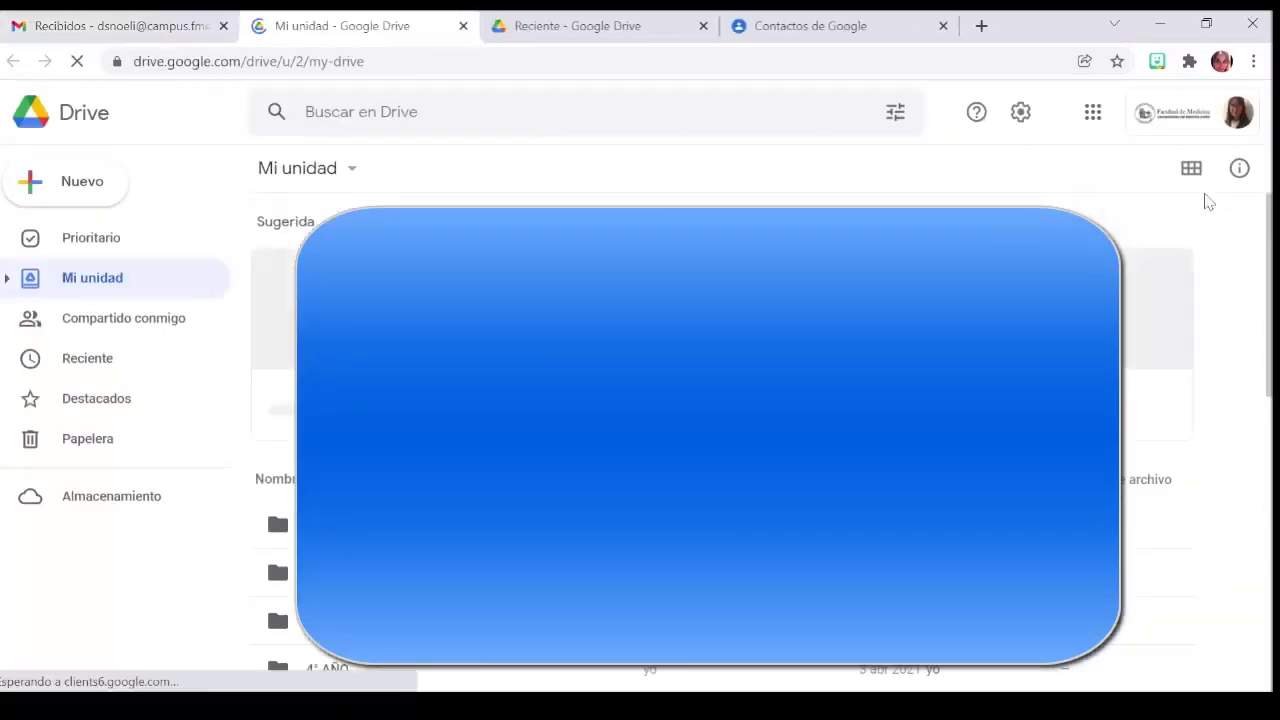
click(72, 192)
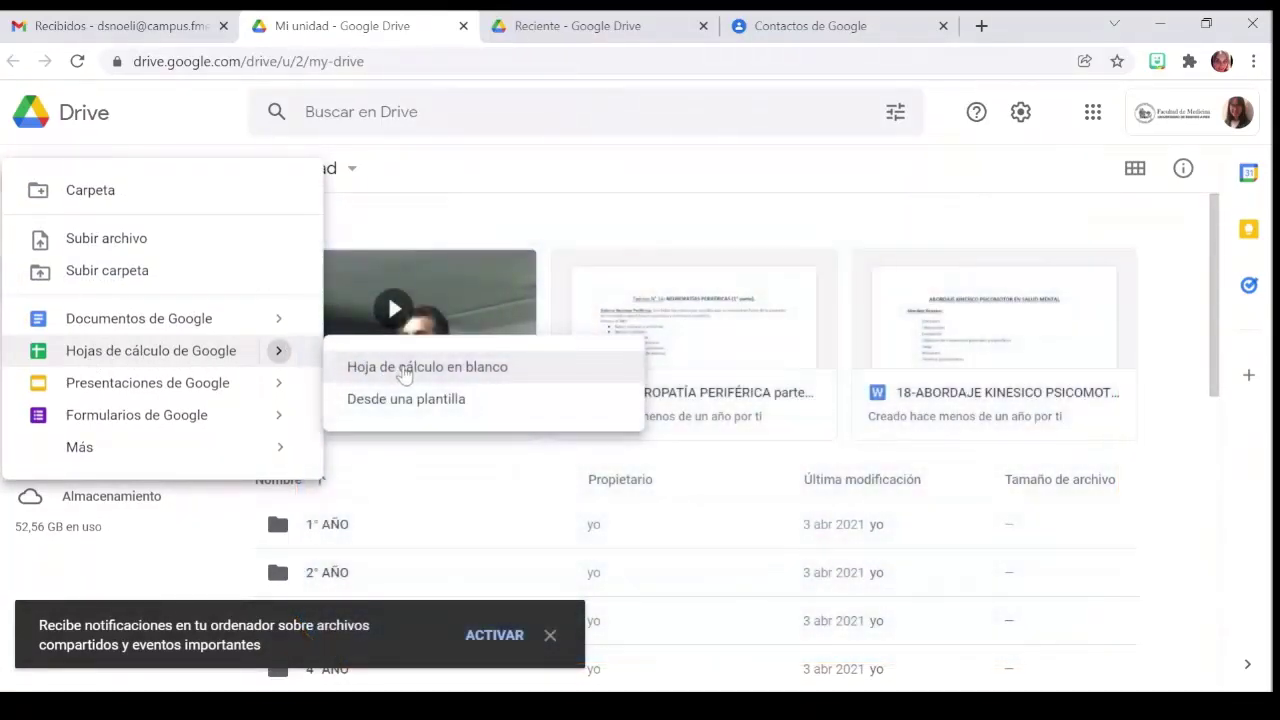
click(405, 370)
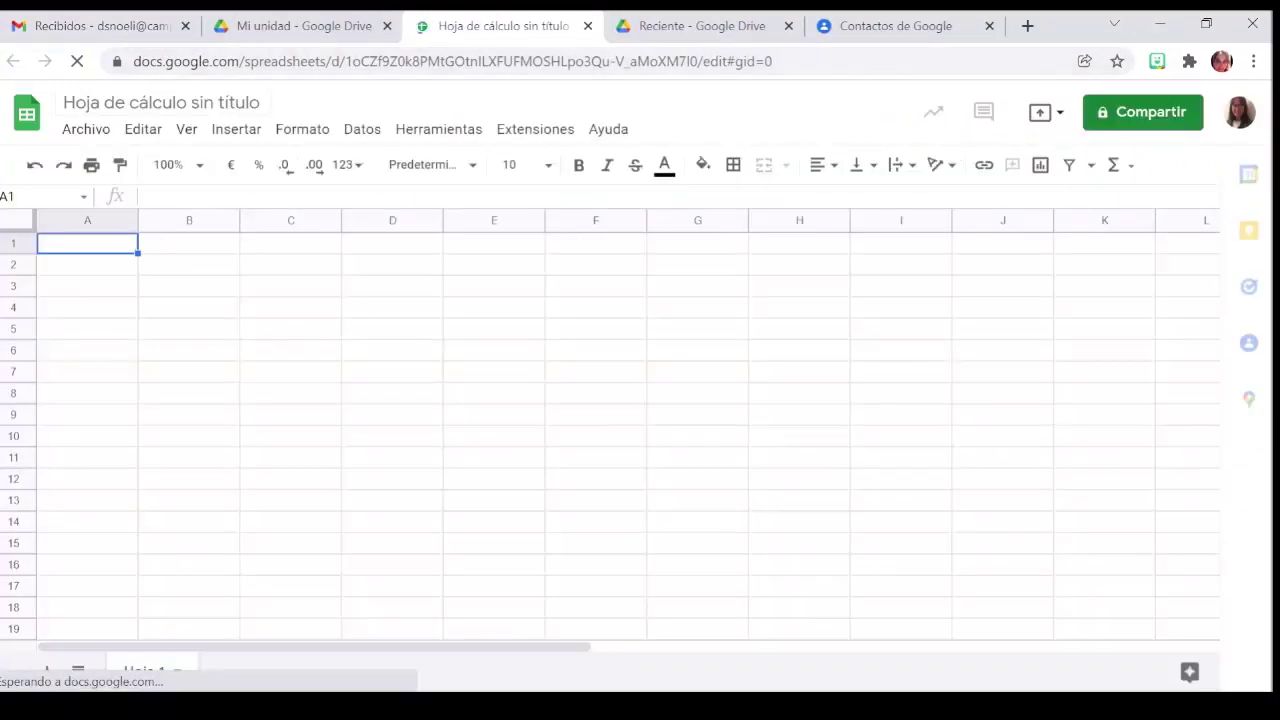
Rename the untitled spreadsheet to '1º B TM'.
click(160, 102)
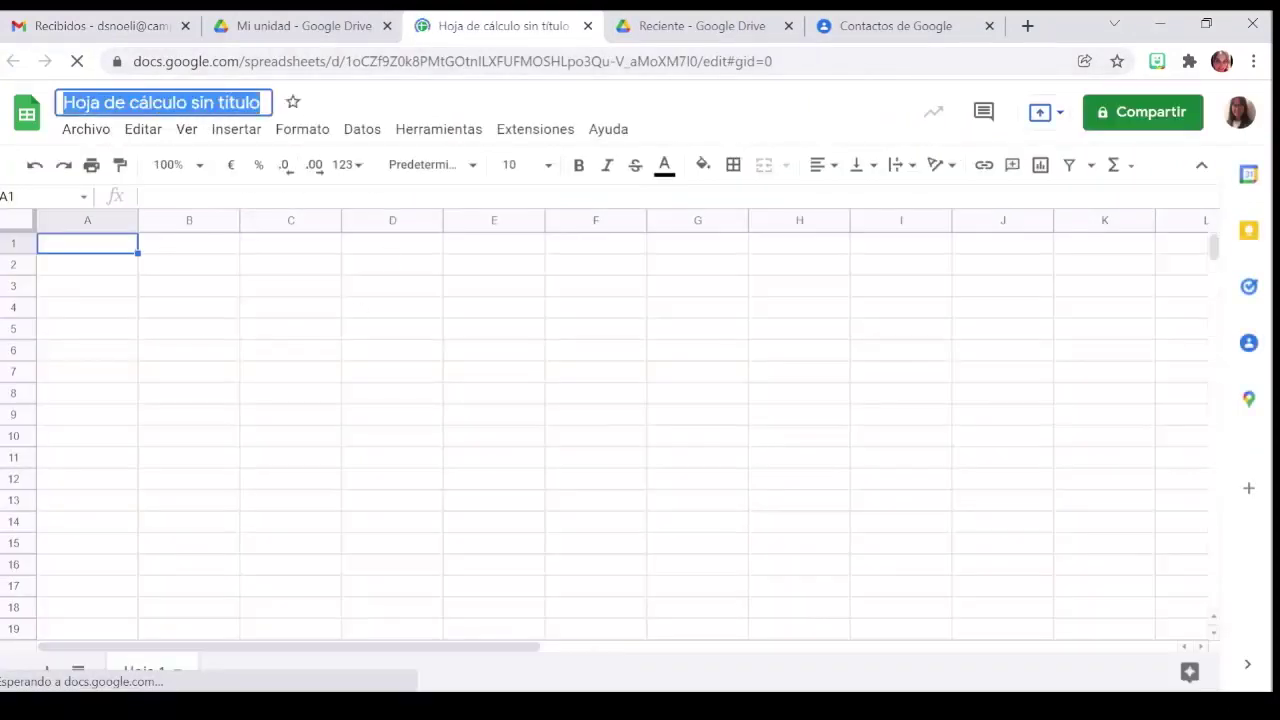
text(1º)
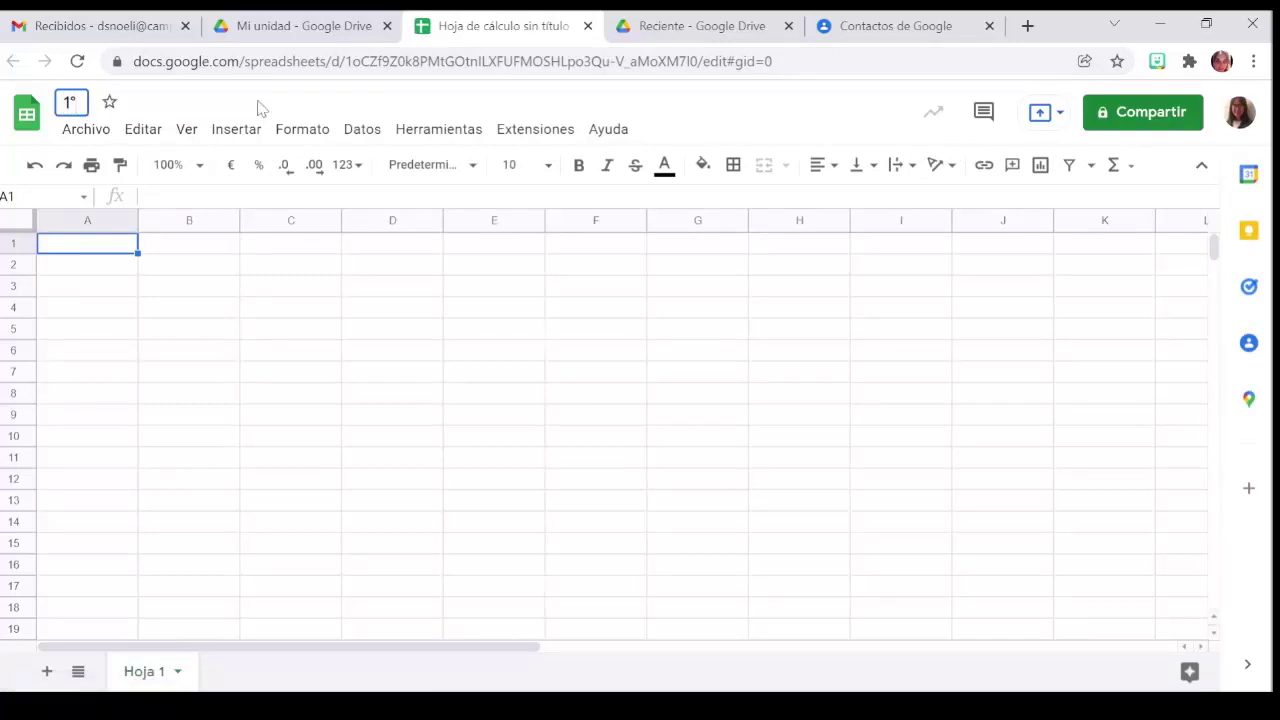
text( B TM)
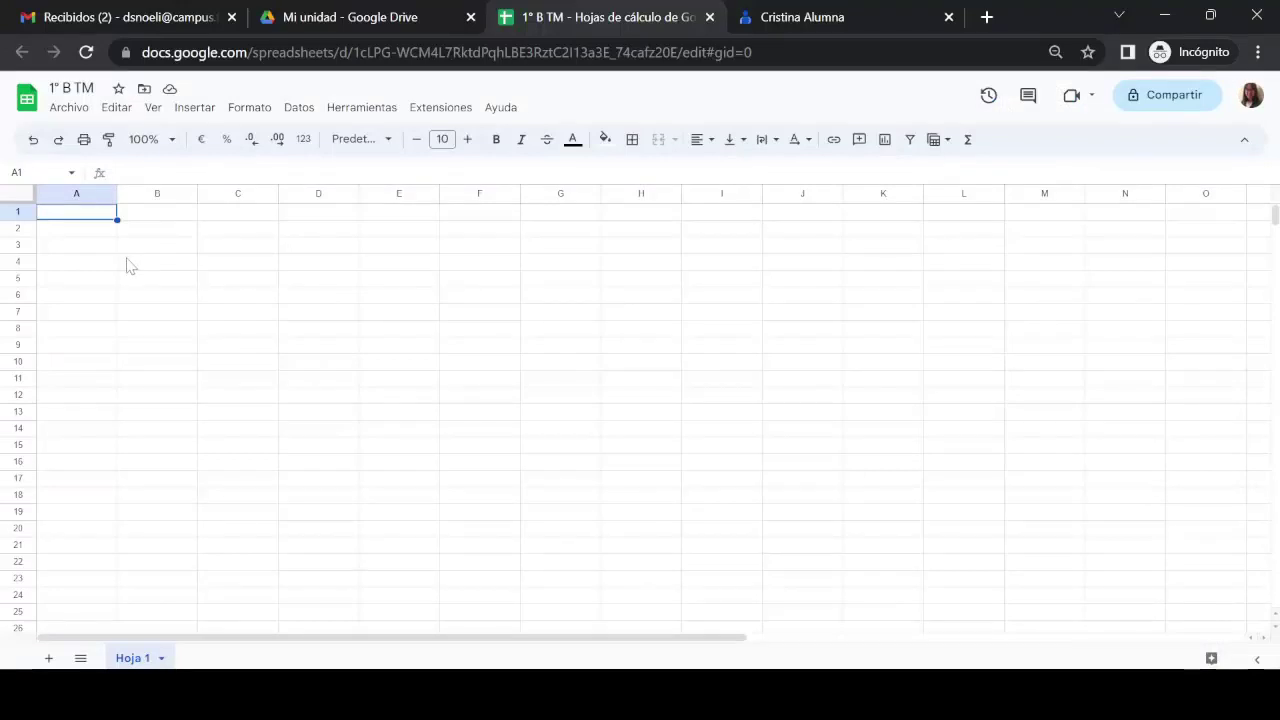
Upload contacts.csv from Descargas through Archivo > Importar's Subir tab.
click(67, 110)
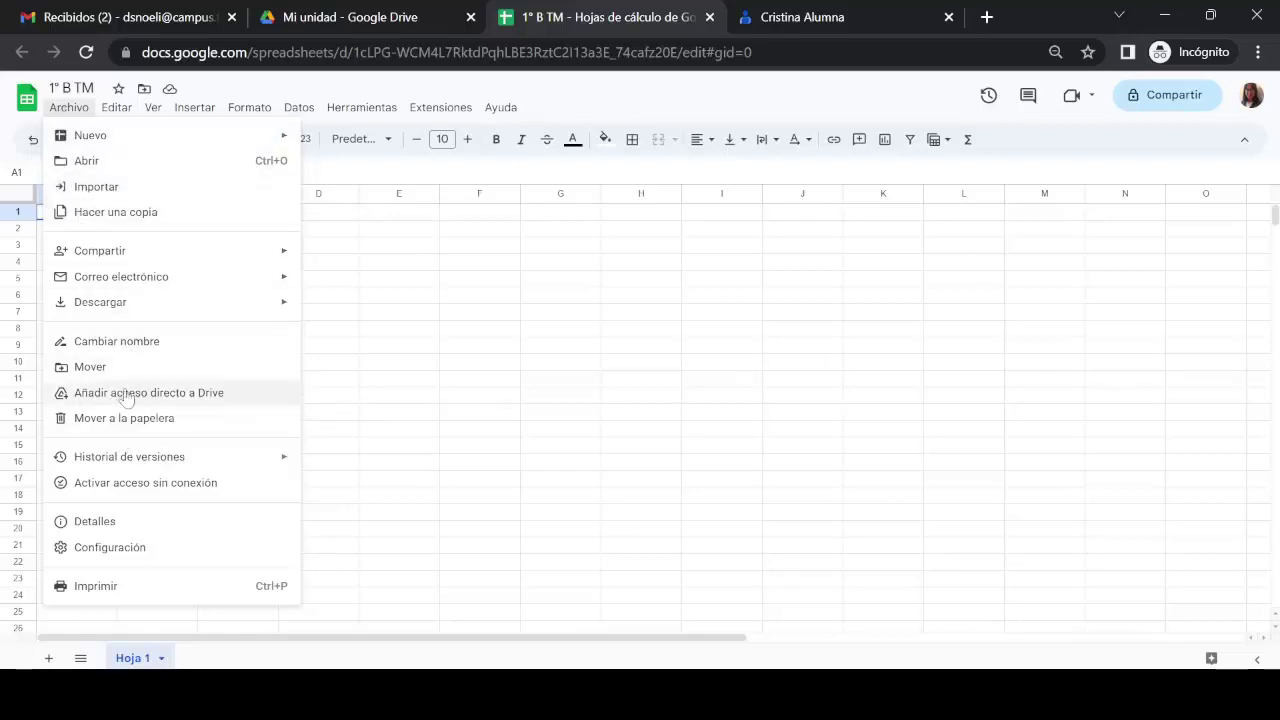
click(107, 190)
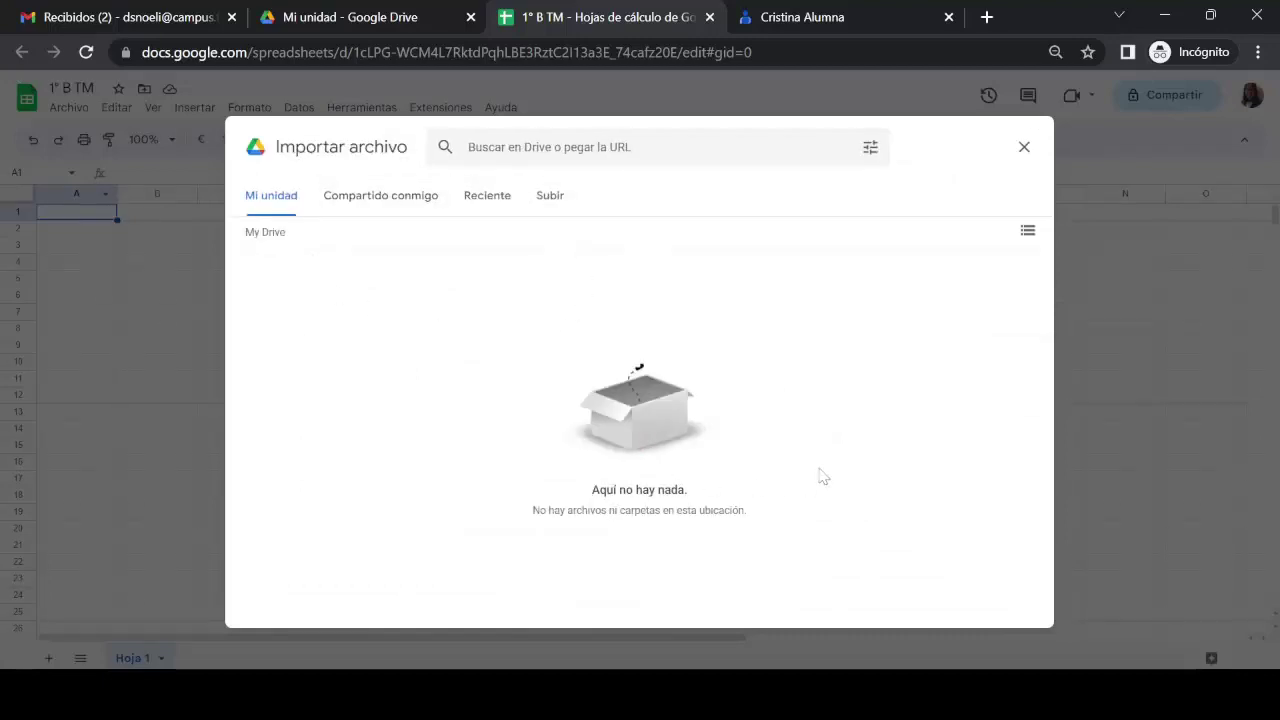
click(546, 209)
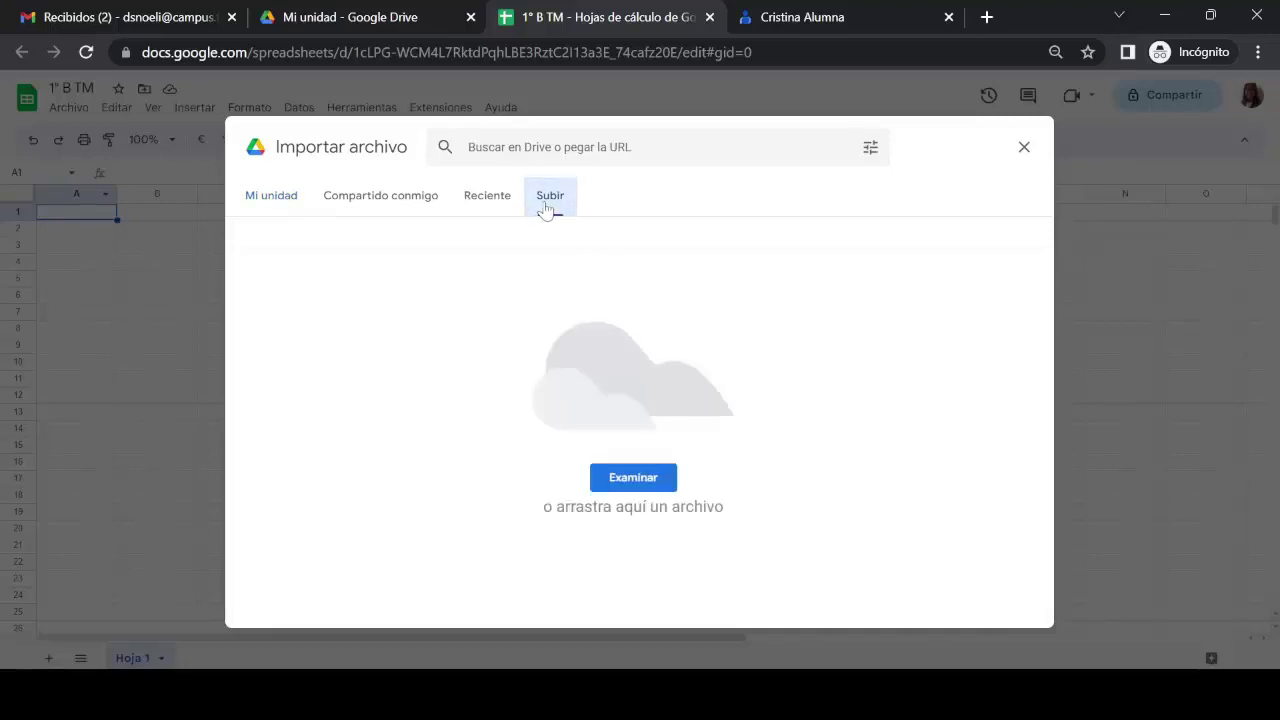
click(634, 486)
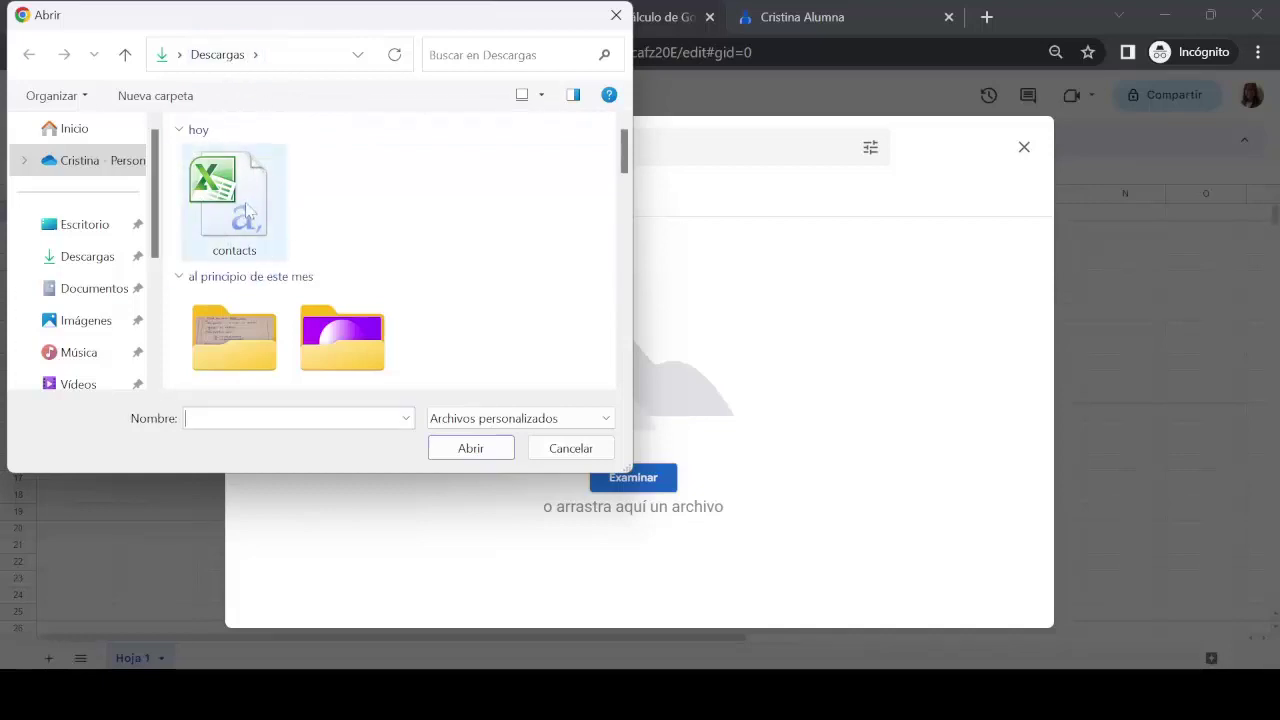
click(249, 211)
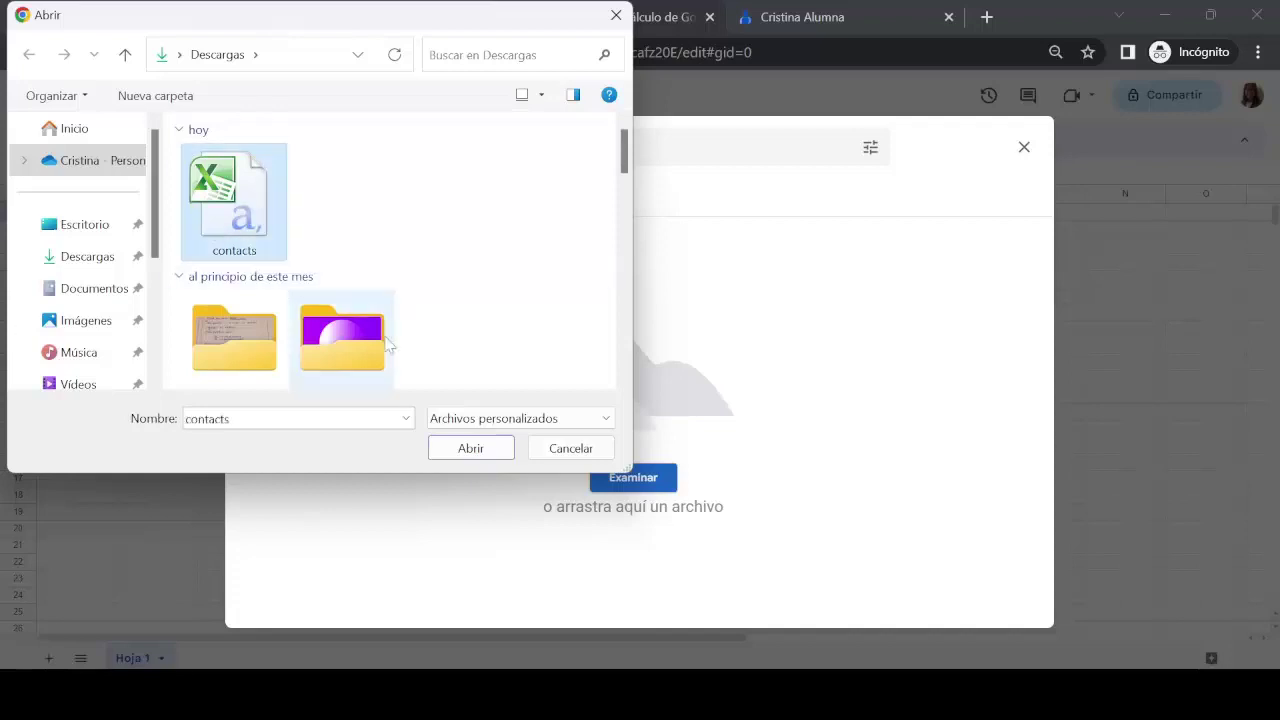
click(472, 448)
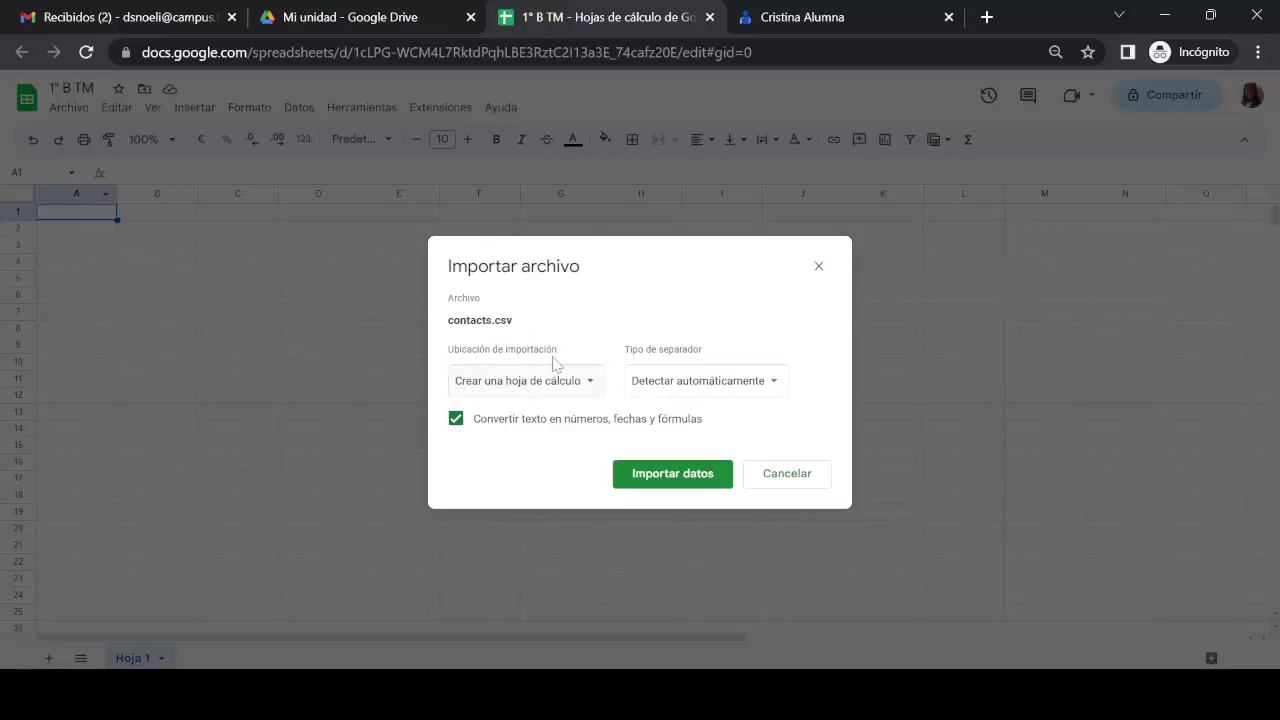
Import contacts.csv appended to the current sheet, with text-to-number conversion turned off.
click(592, 390)
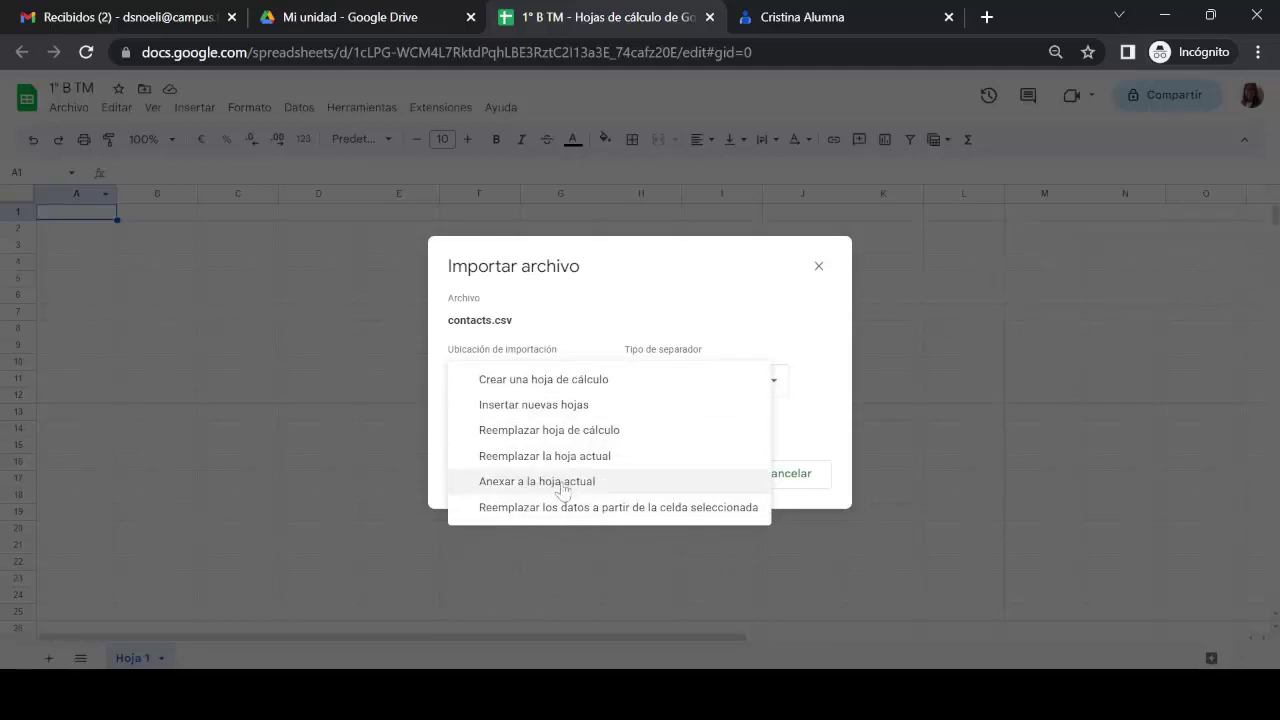
click(563, 484)
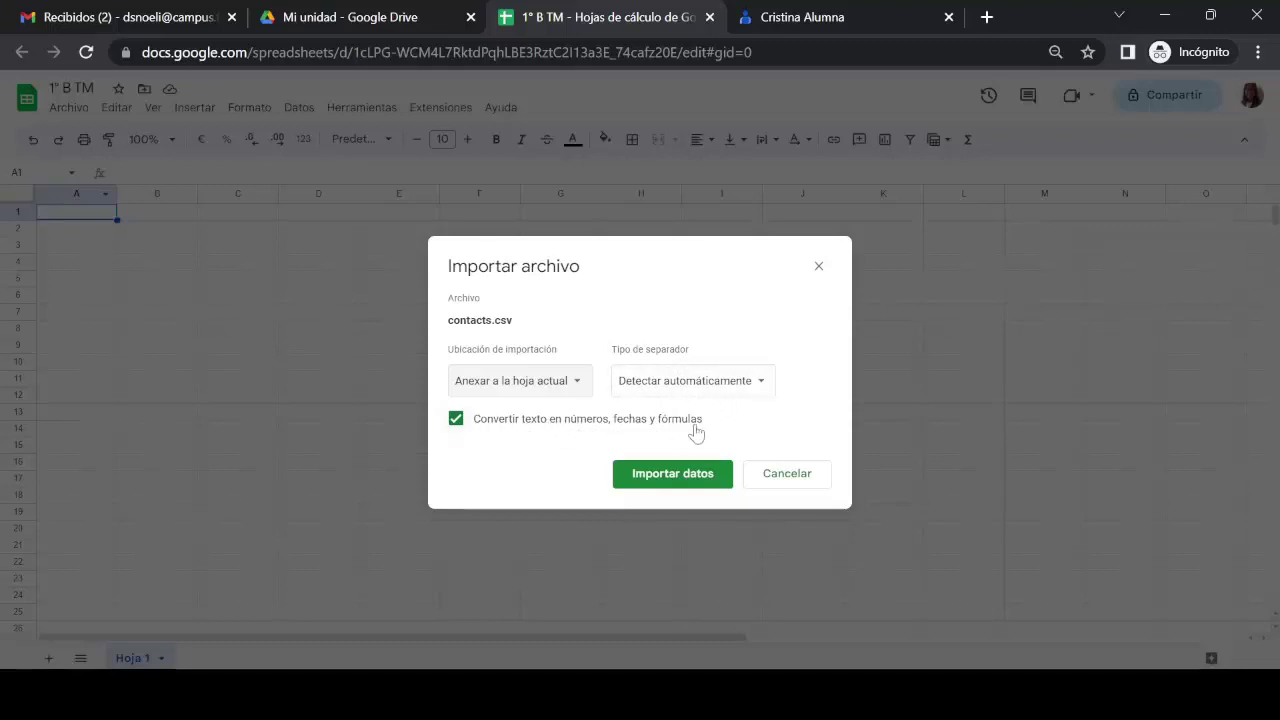
click(457, 424)
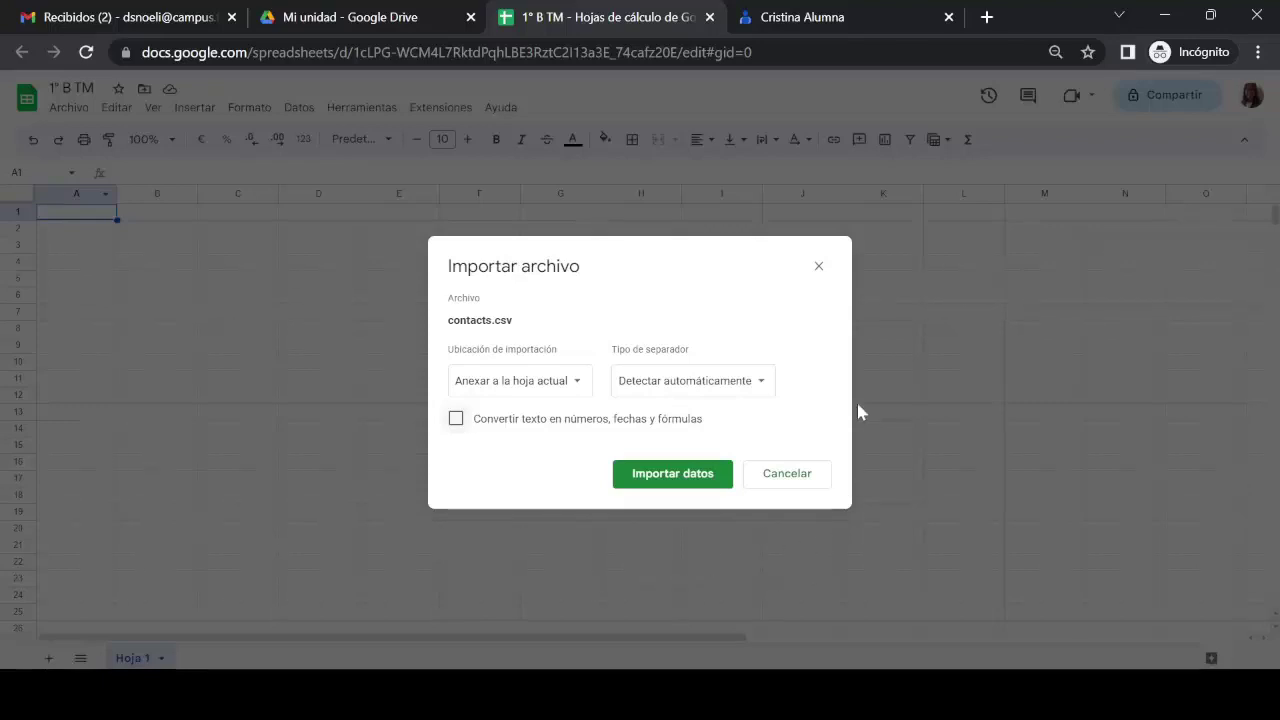
click(680, 482)
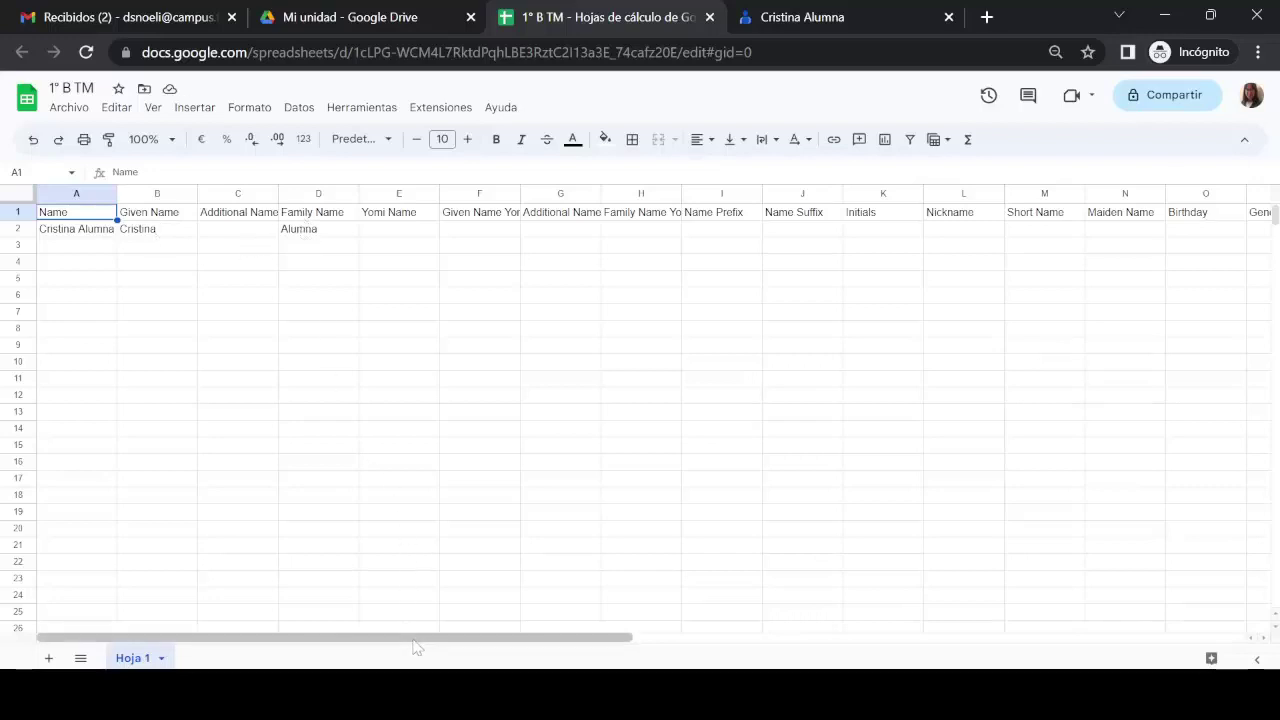
drag(423, 637, 1077, 645)
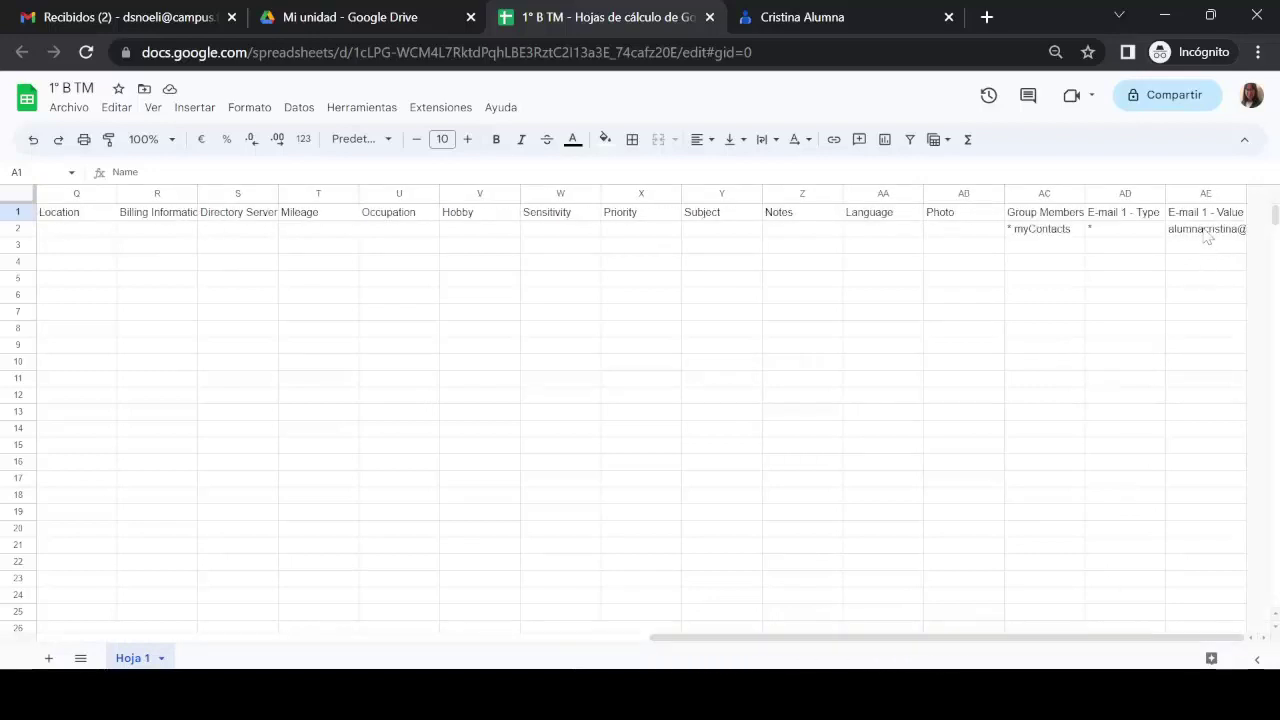
drag(1080, 637, 470, 637)
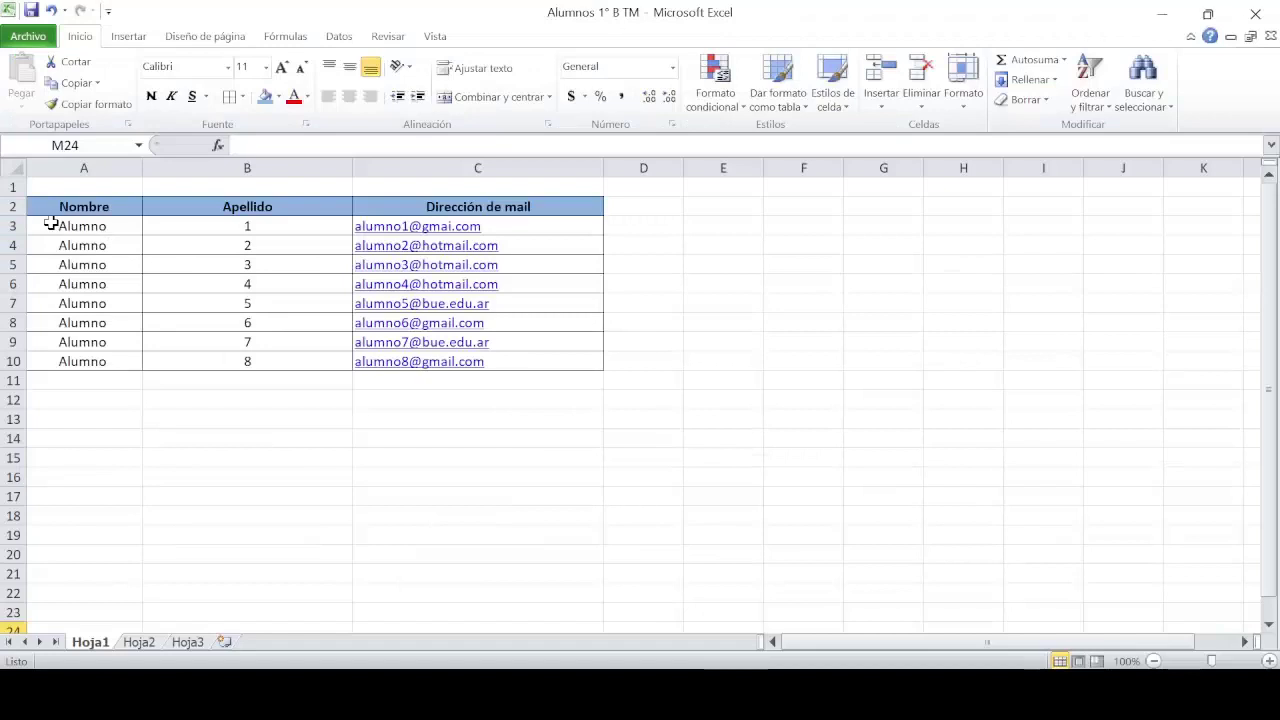
Copy the eight Alumno names in Excel cells A3:A10.
drag(51, 224, 95, 361)
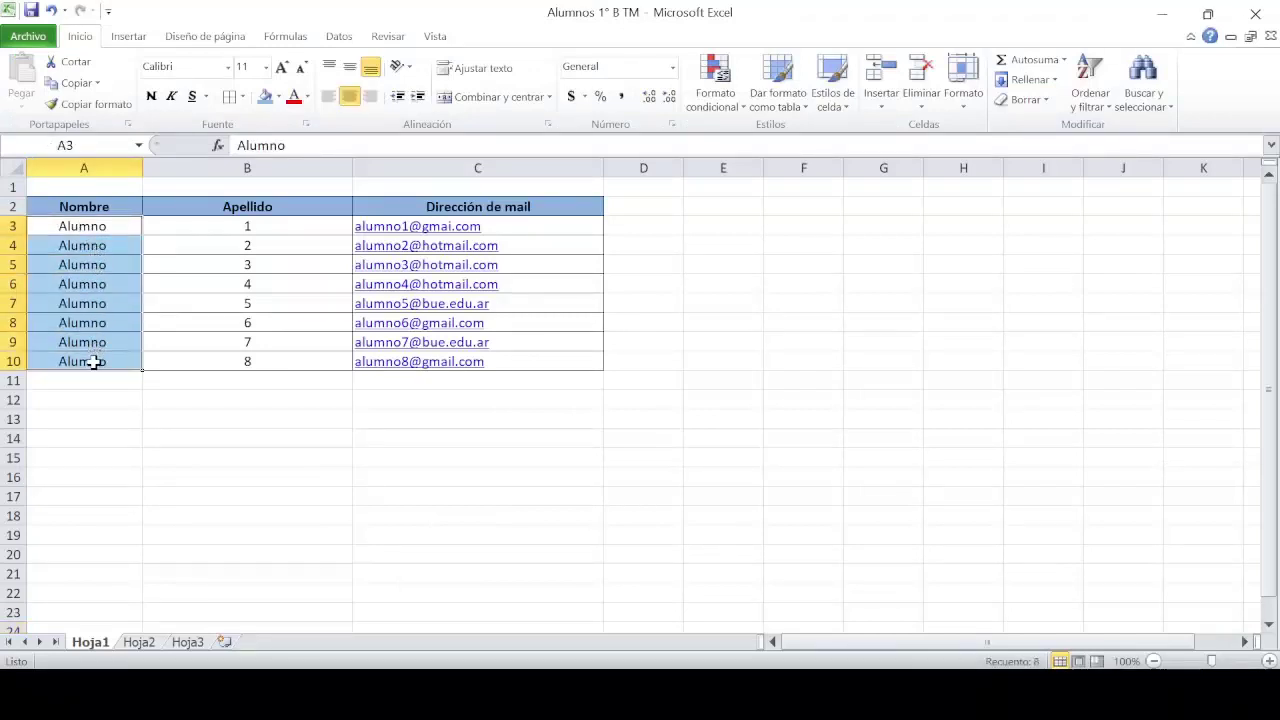
right_click(98, 368)
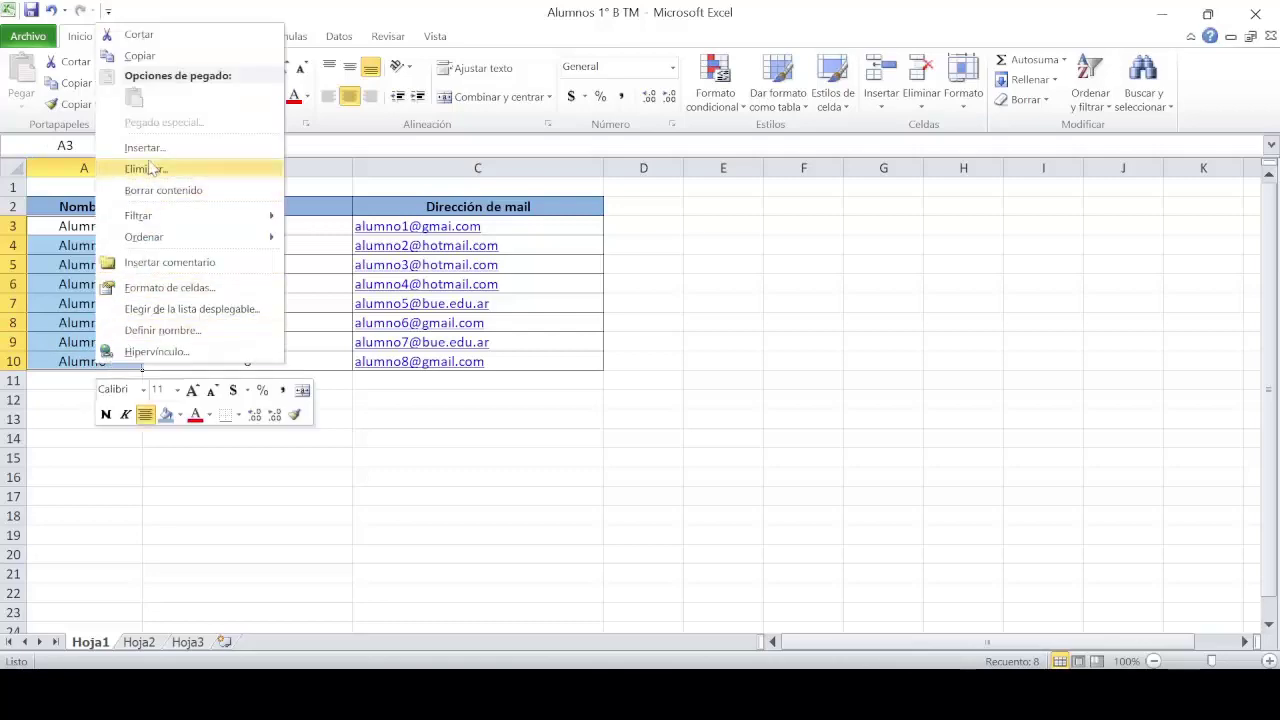
click(139, 56)
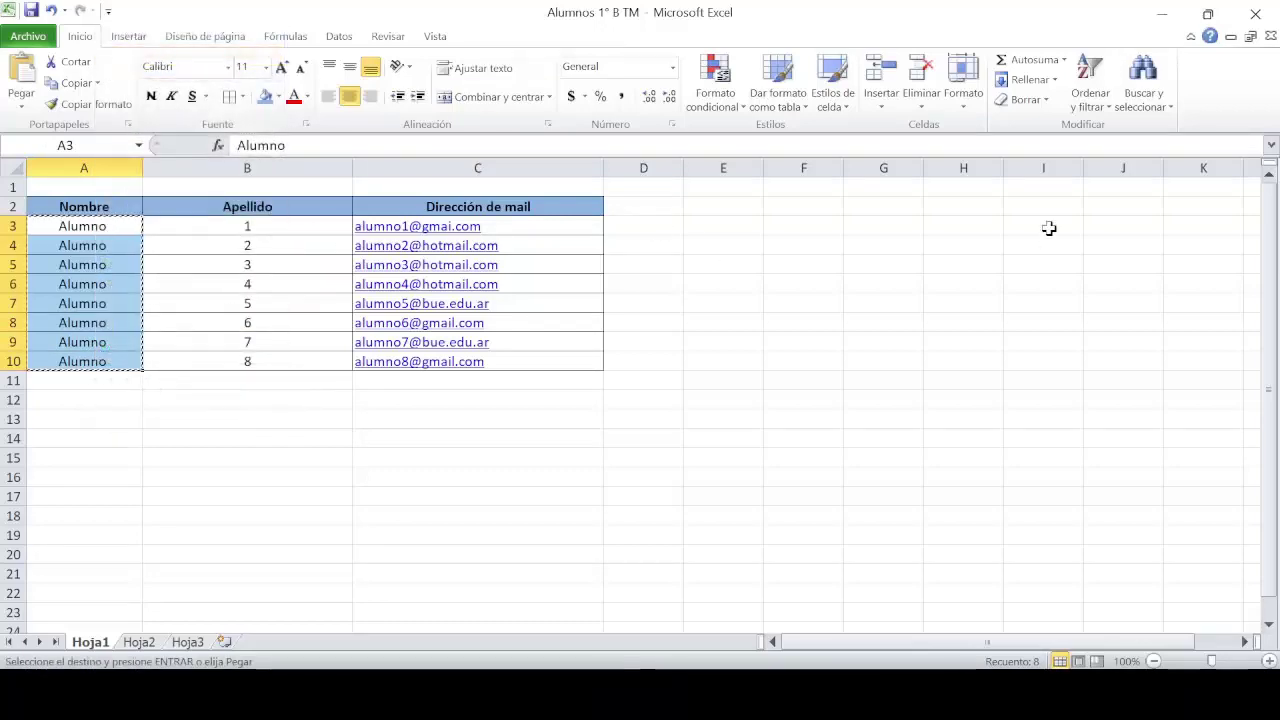
Paste the eight Alumno names into Given Name cells B3:B10 of the Google sheet.
click(1163, 18)
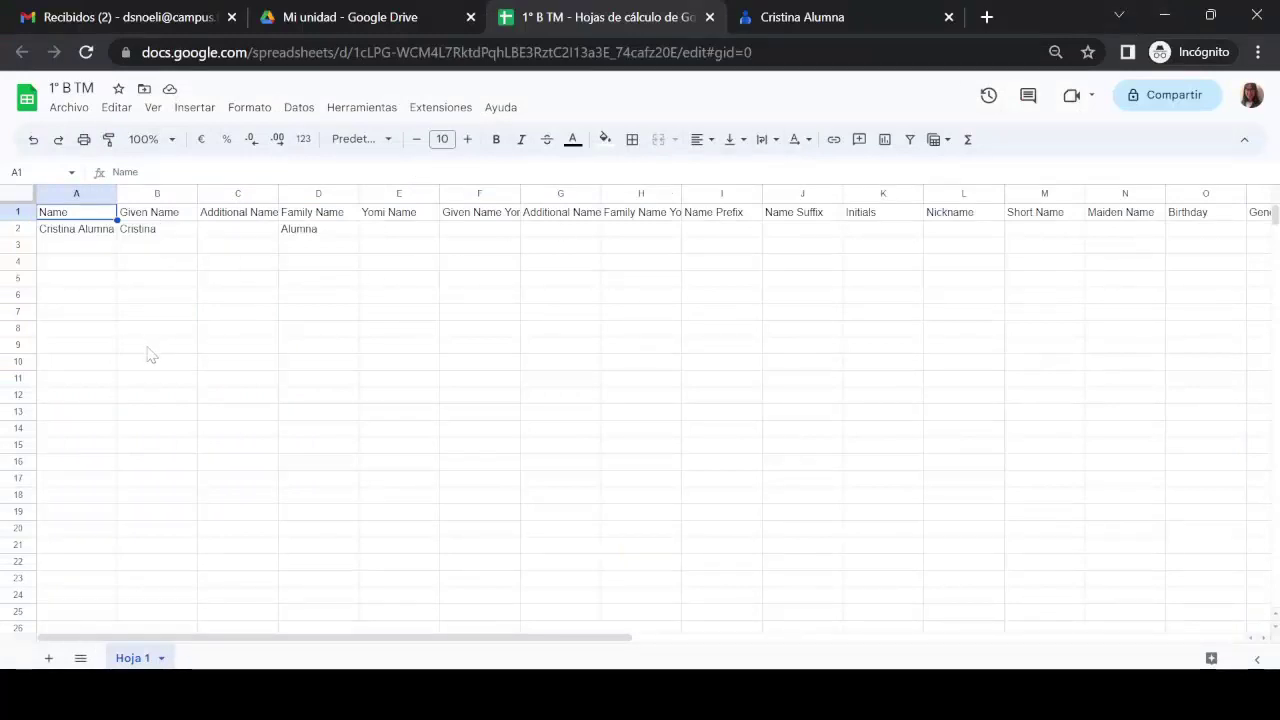
click(157, 248)
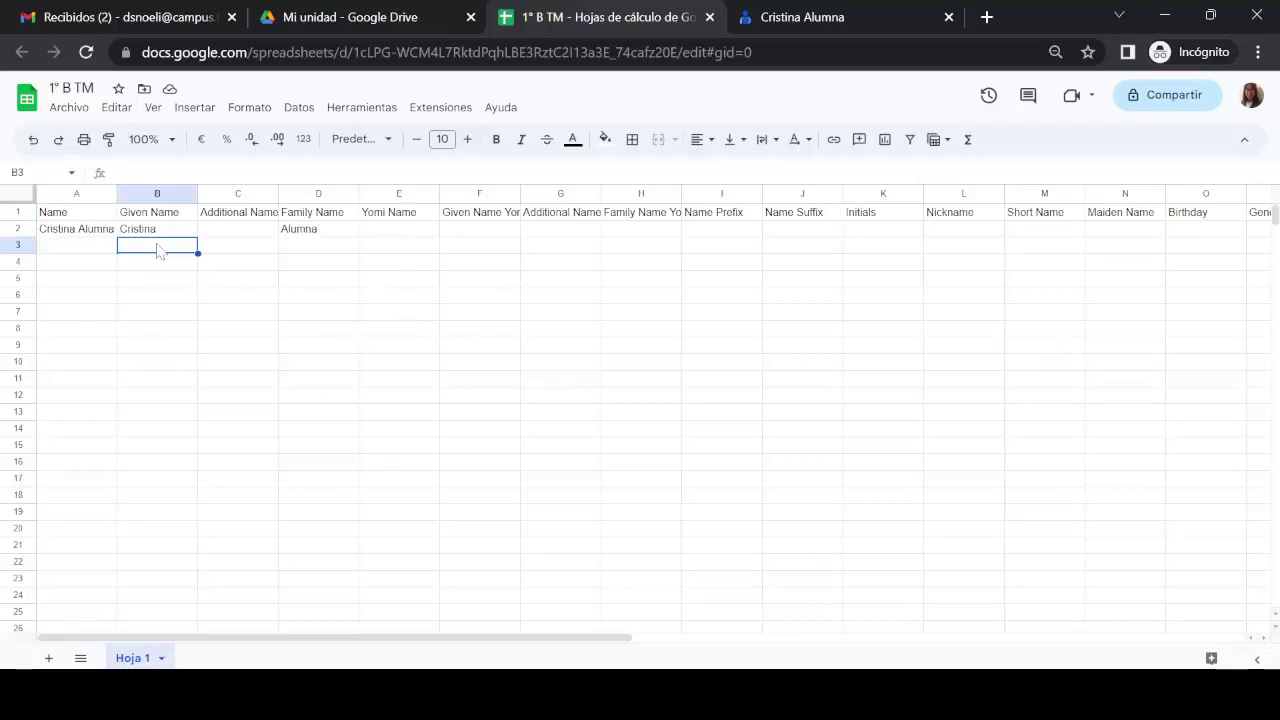
key(ctrl+v)
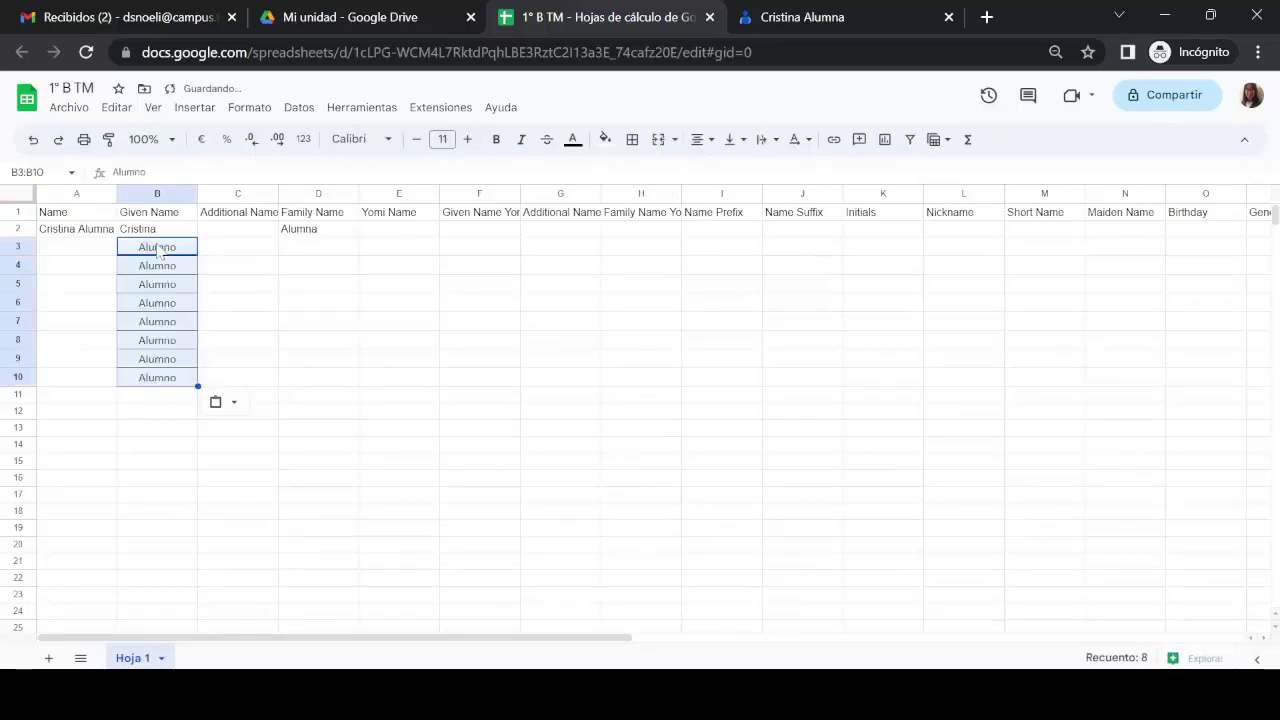
click(264, 291)
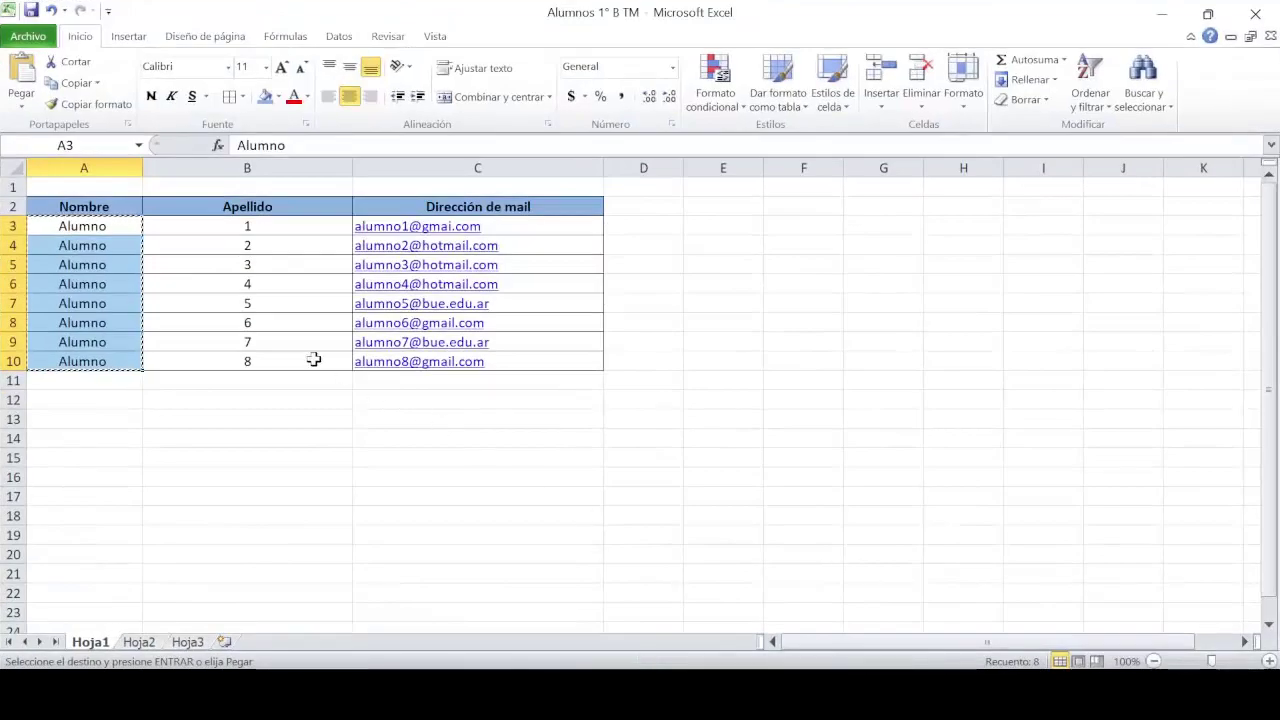
Copy the Apellido numbers 1–8 in Excel cells B3:B10, then minimize Excel.
click(250, 418)
mouse_move(206, 226)
mouse_down()
mouse_move(297, 322)
mouse_move(295, 355)
mouse_up()
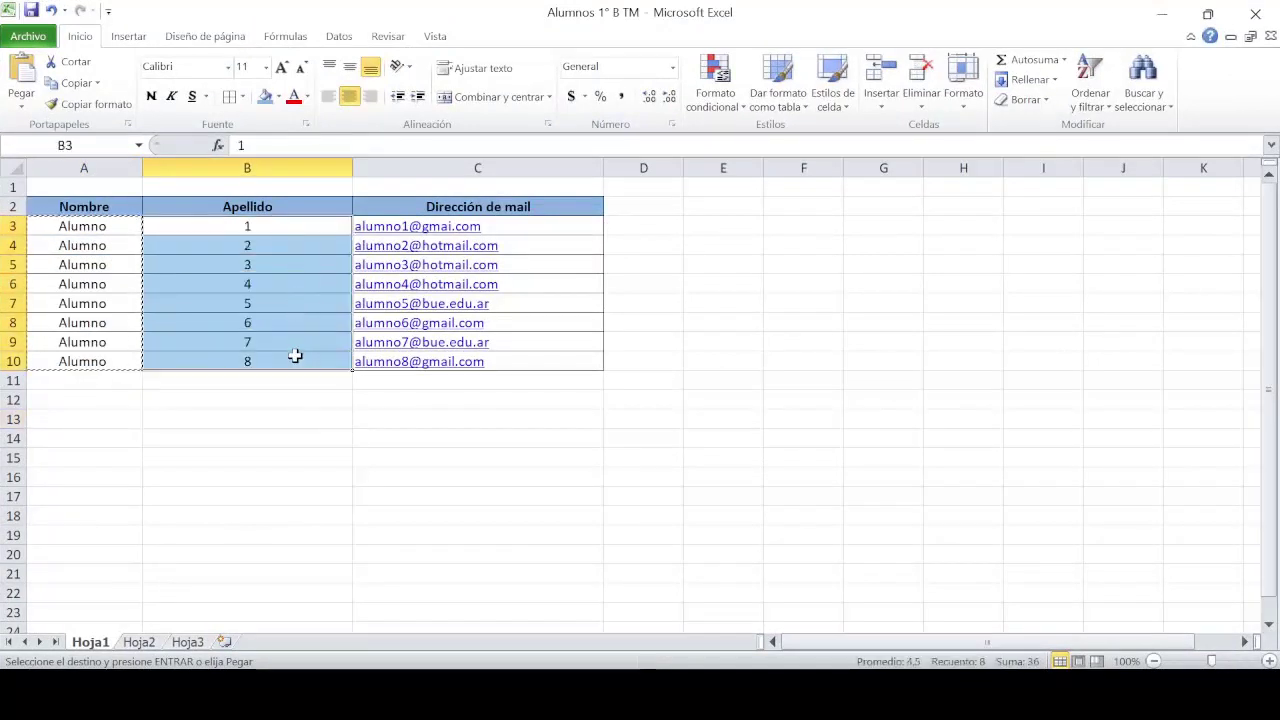
right_click(295, 355)
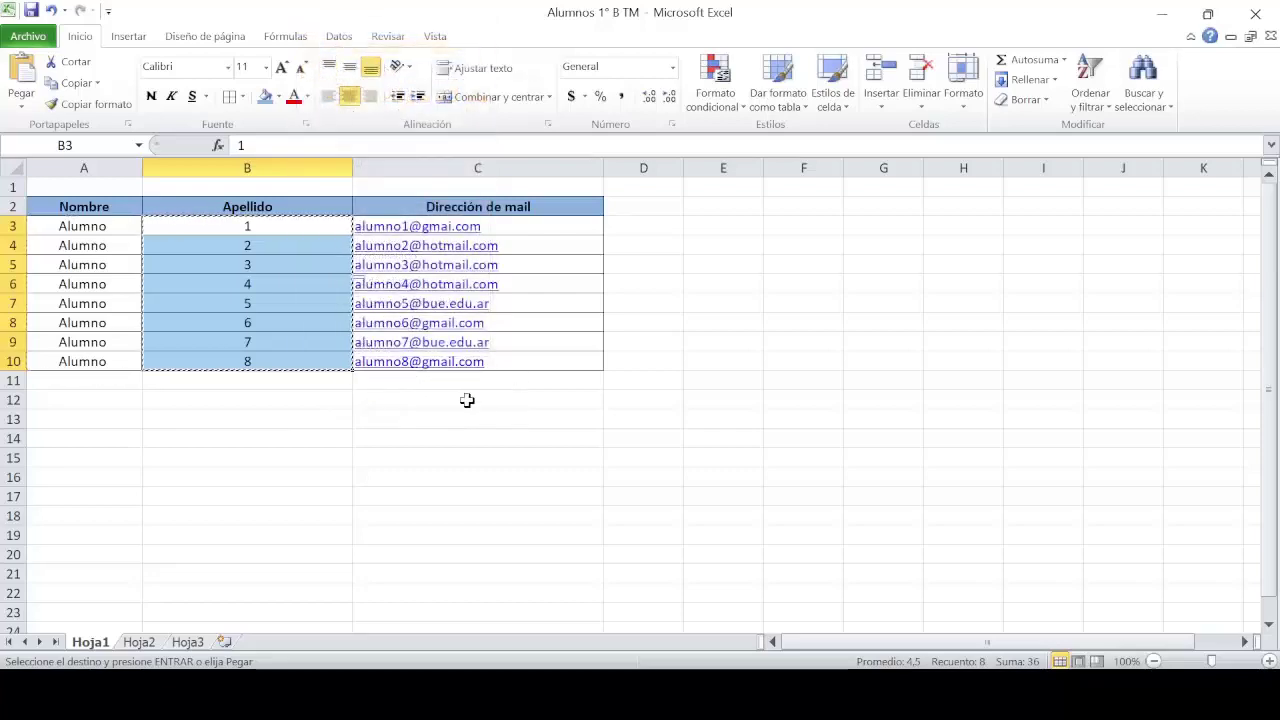
click(1160, 16)
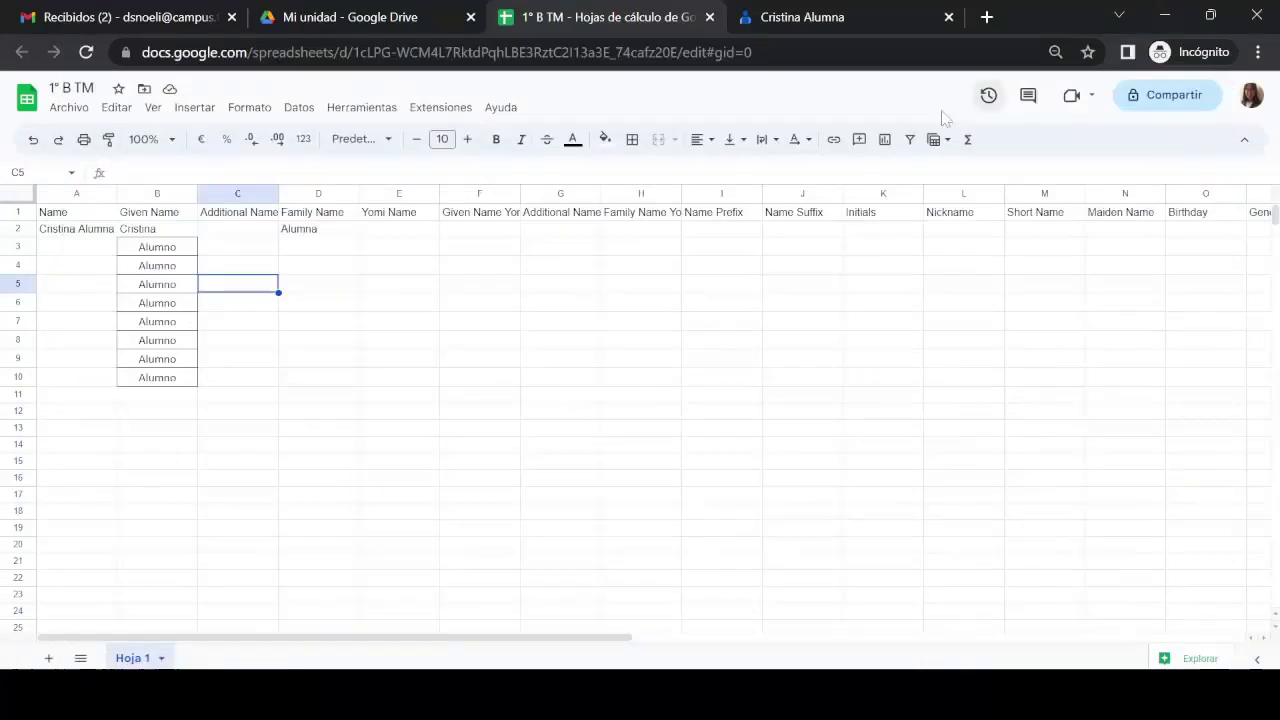
Paste the numbers 1–8 into Family Name cells D3:D10, then return to Excel.
click(322, 248)
key(ctrl+v)
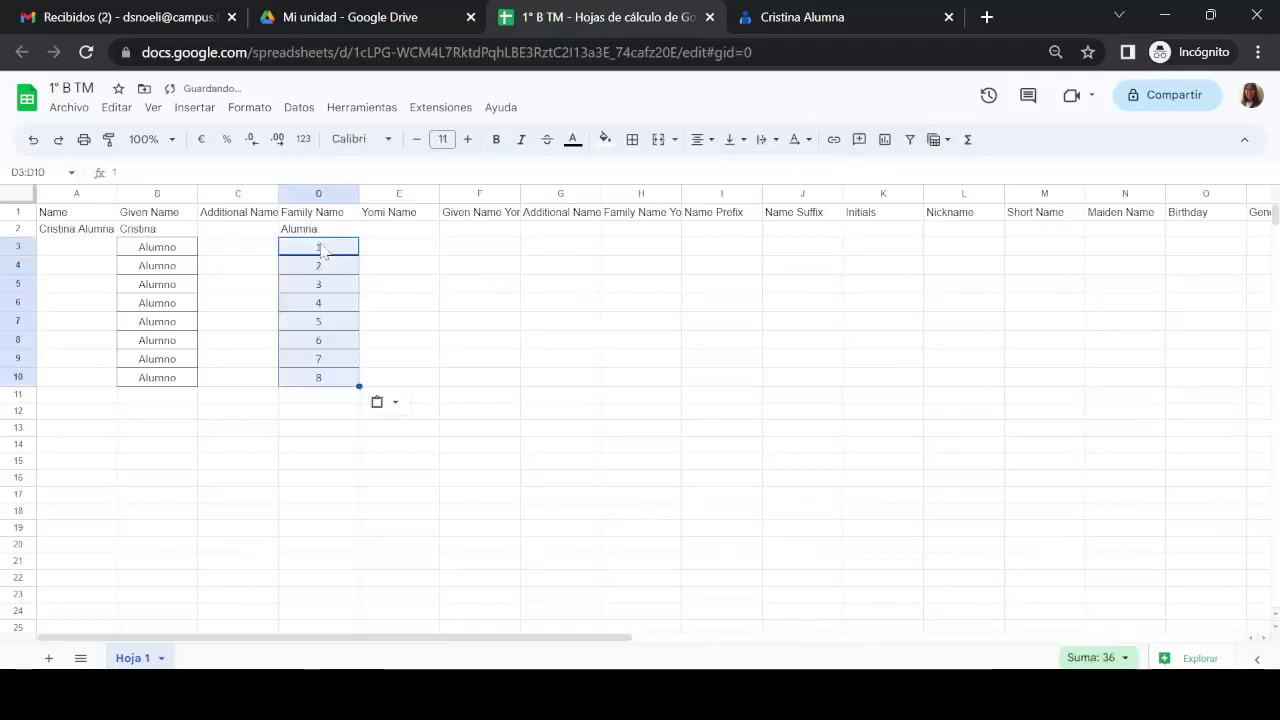
click(498, 287)
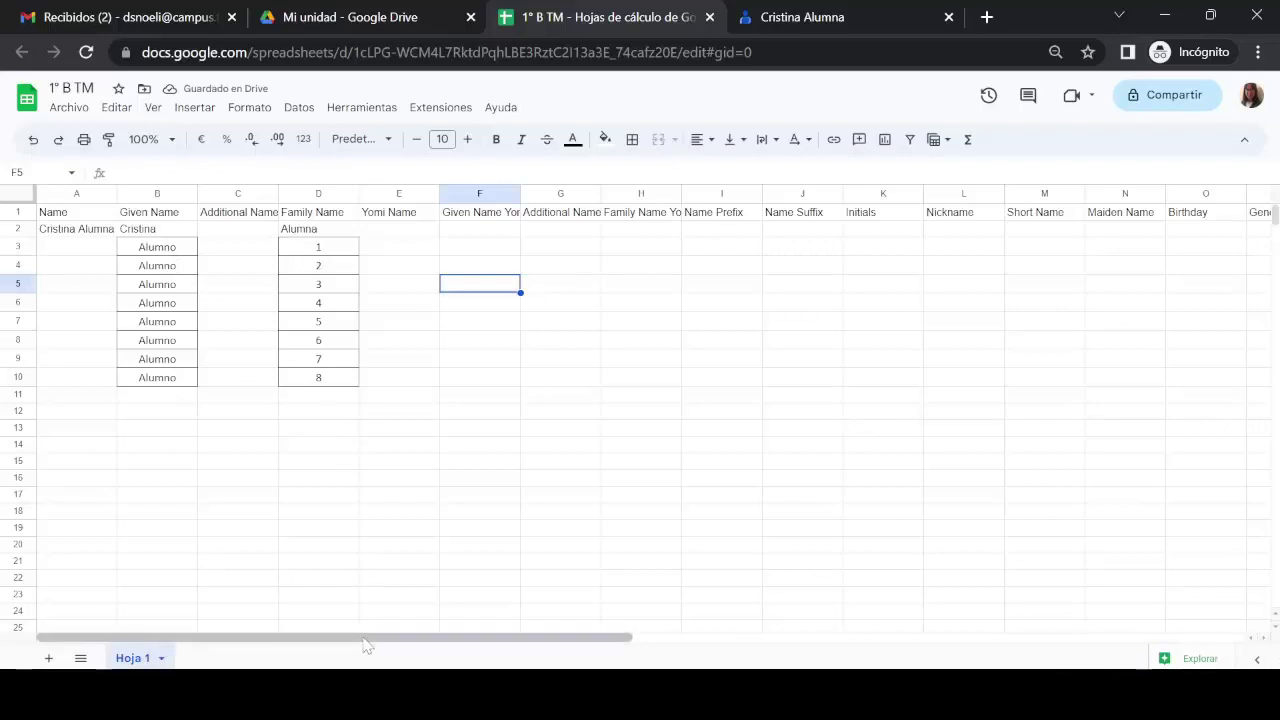
drag(369, 638, 1050, 610)
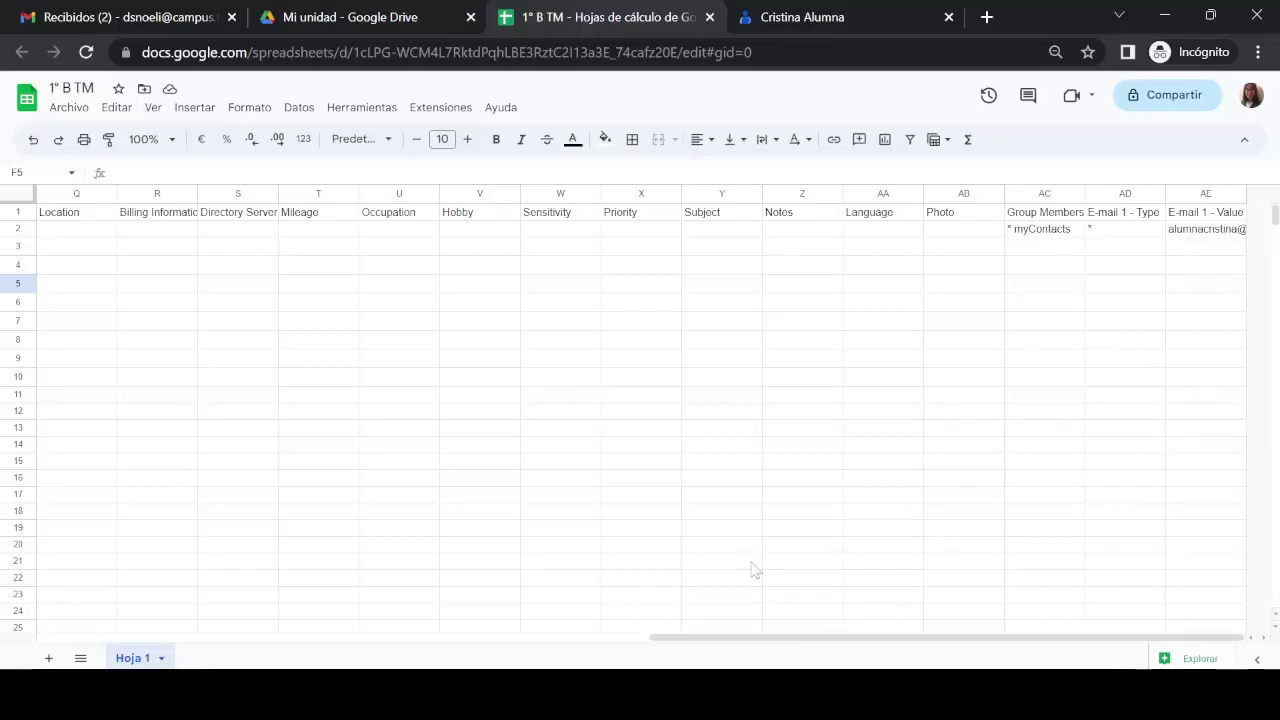
click(772, 692)
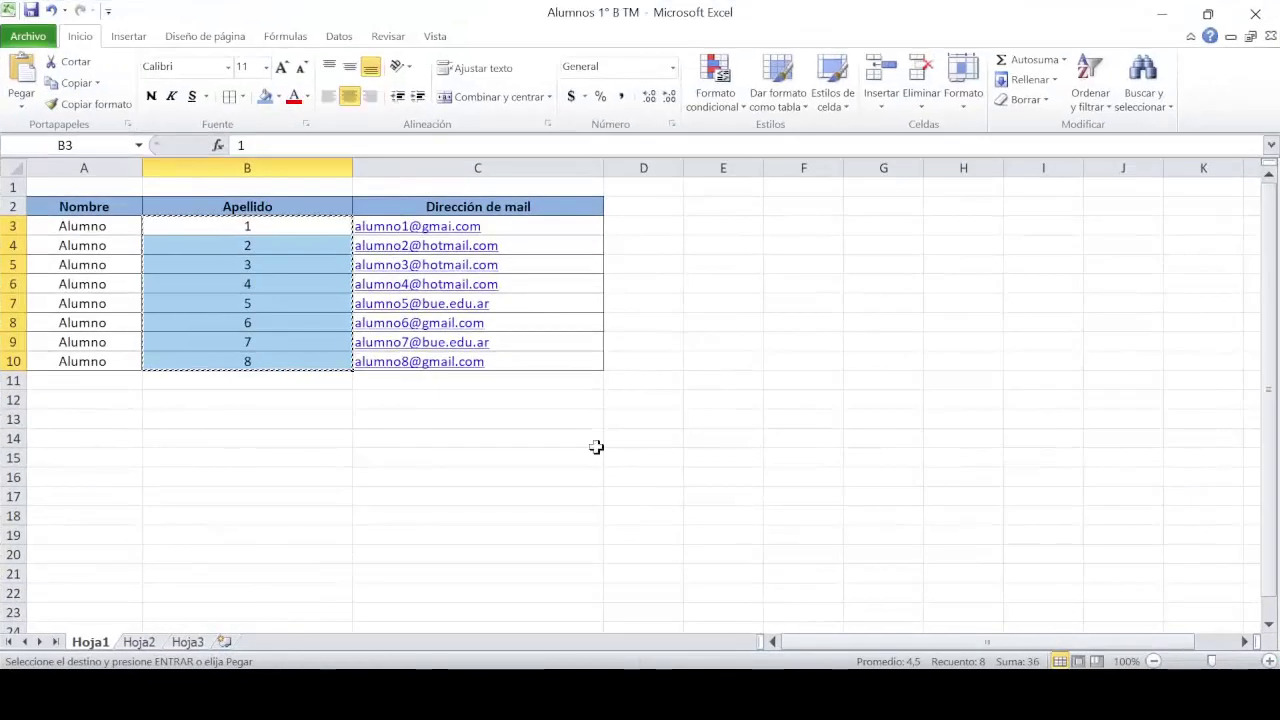
Copy the eight Dirección de mail addresses in C3:C10 with Copiar, then minimize Excel.
key(ctrl+End)
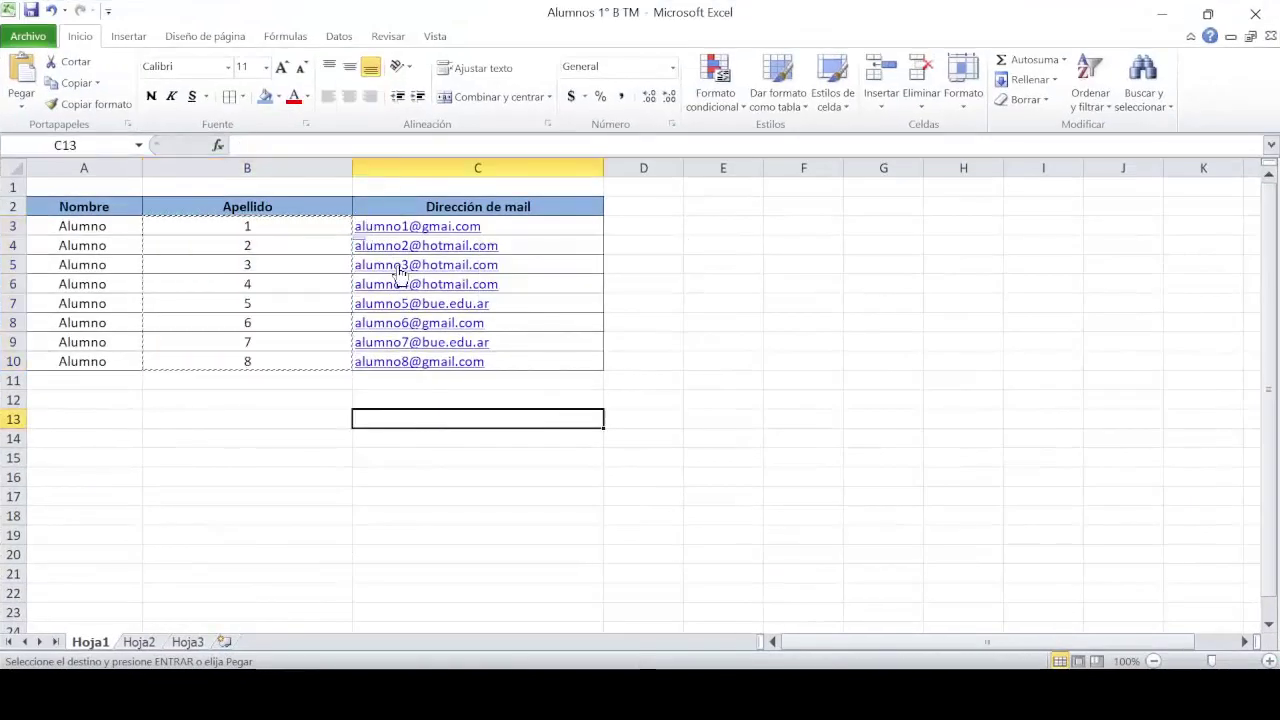
drag(372, 227, 500, 361)
right_click(491, 293)
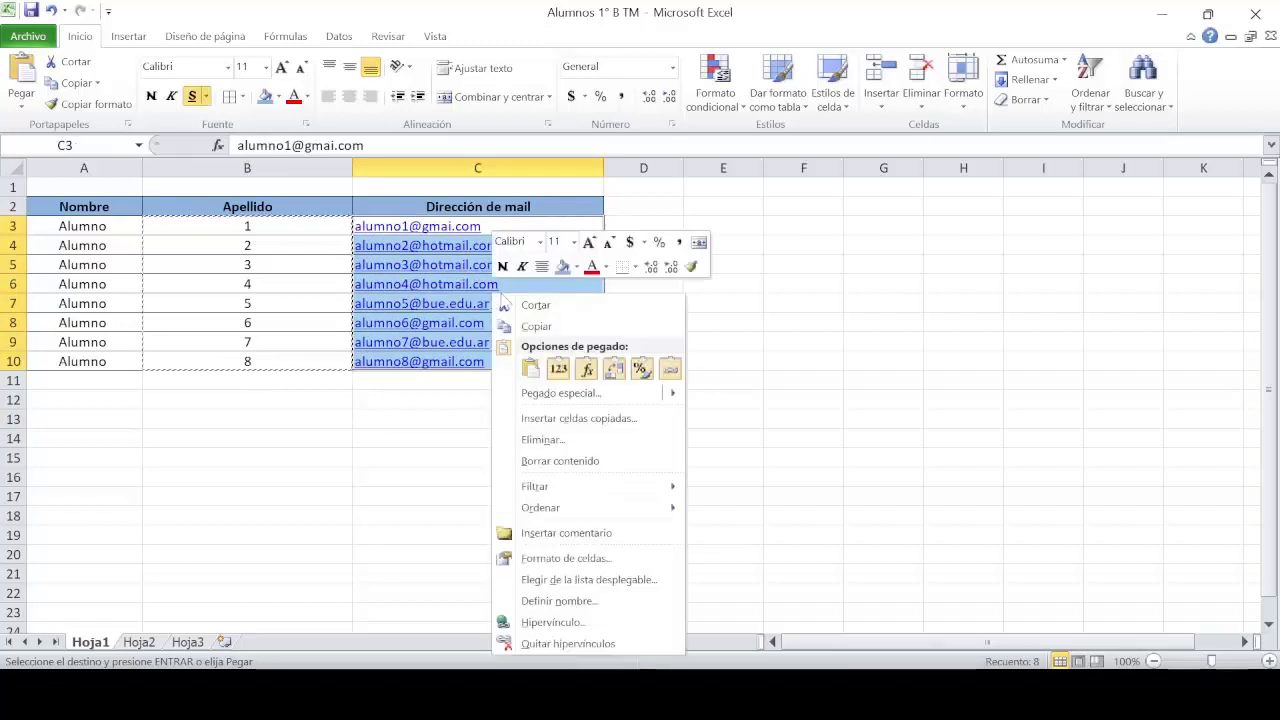
click(540, 326)
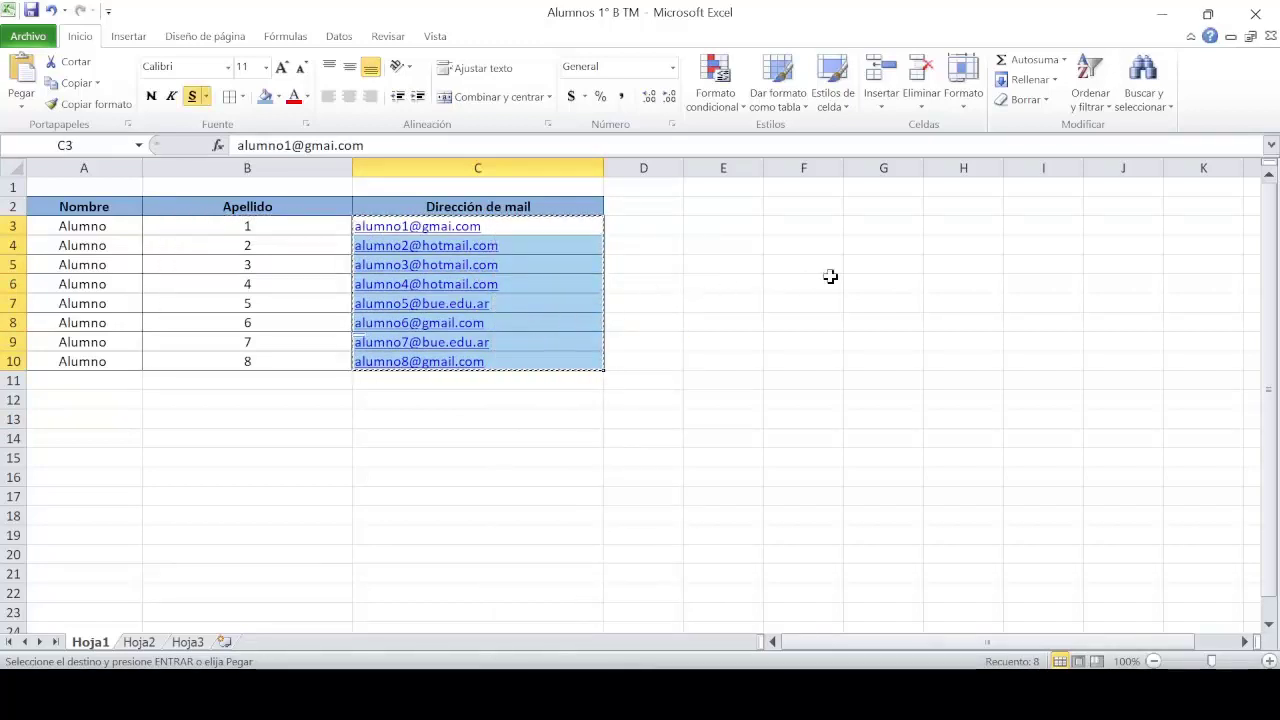
click(1163, 18)
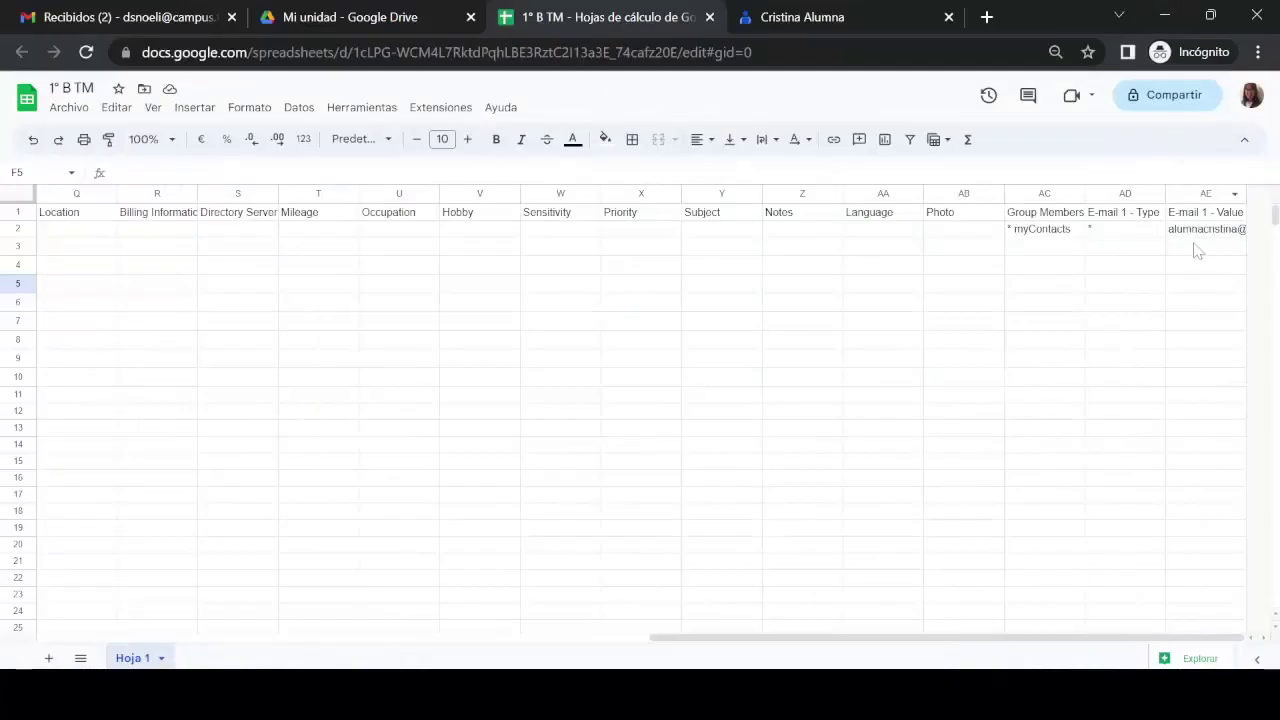
Paste the e-mail addresses into AE3:AE10 and widen column AE to show them fully.
click(1200, 251)
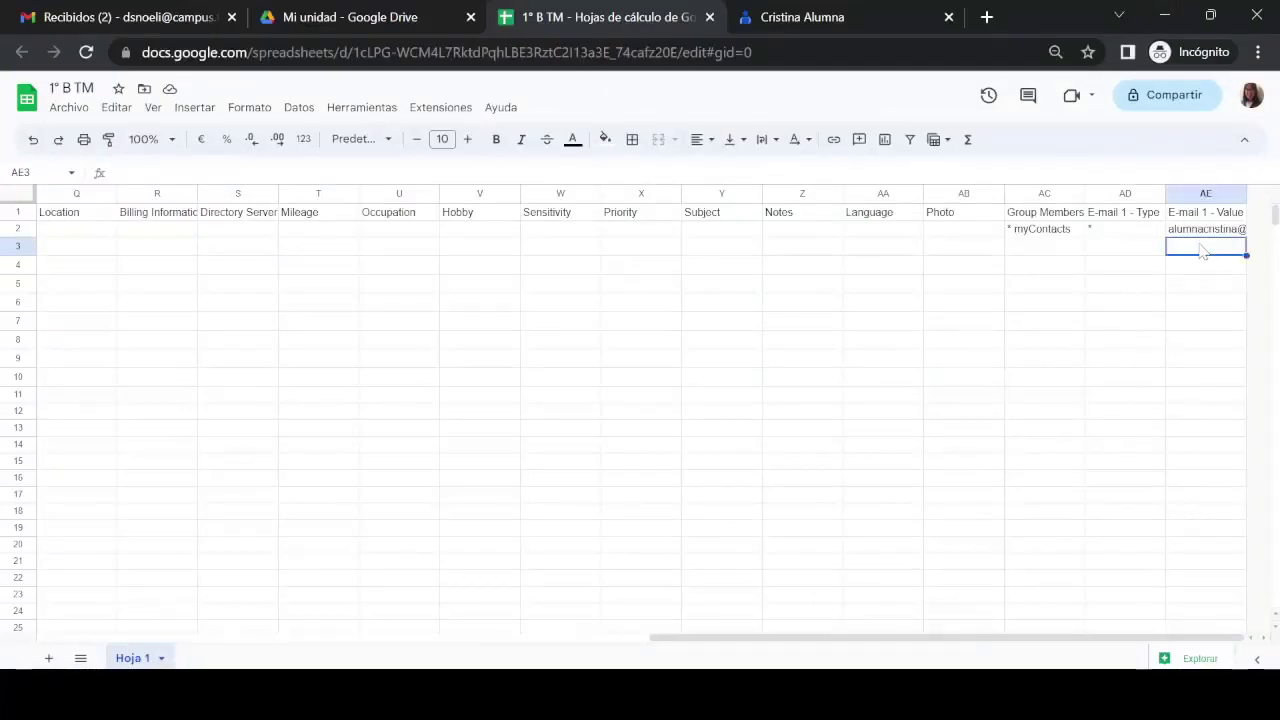
key(ctrl+v)
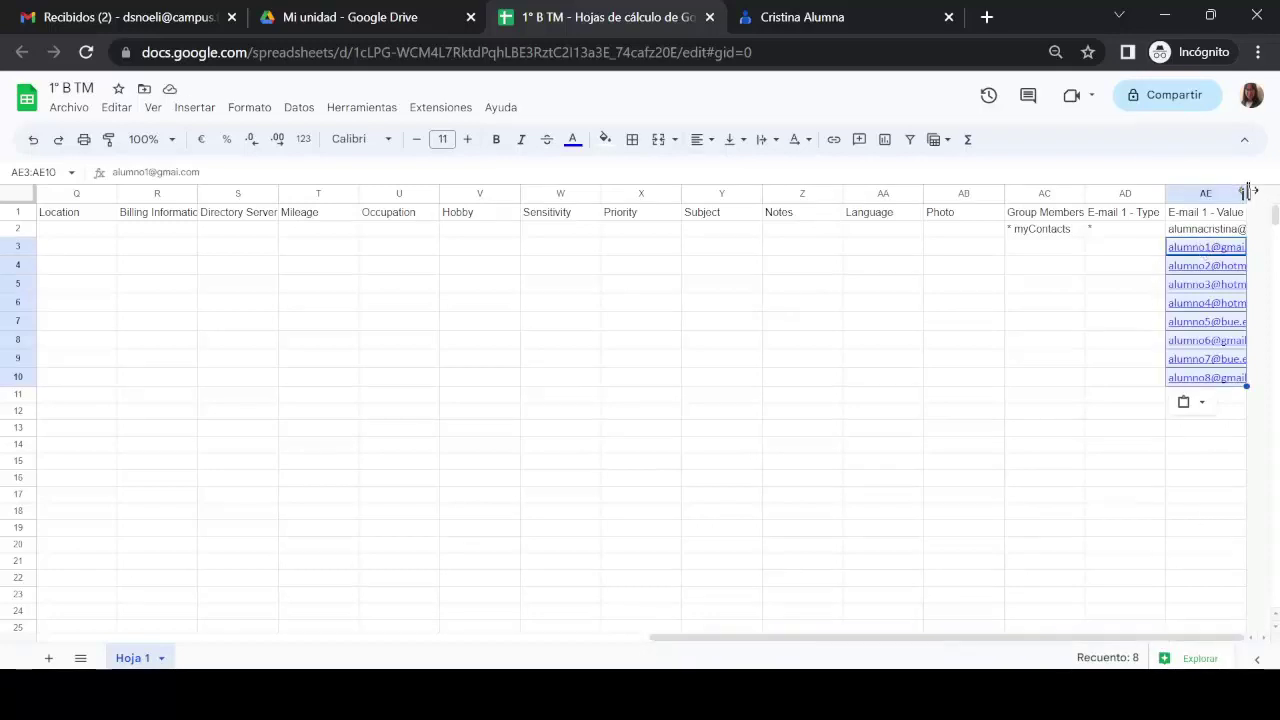
drag(1265, 193, 1273, 191)
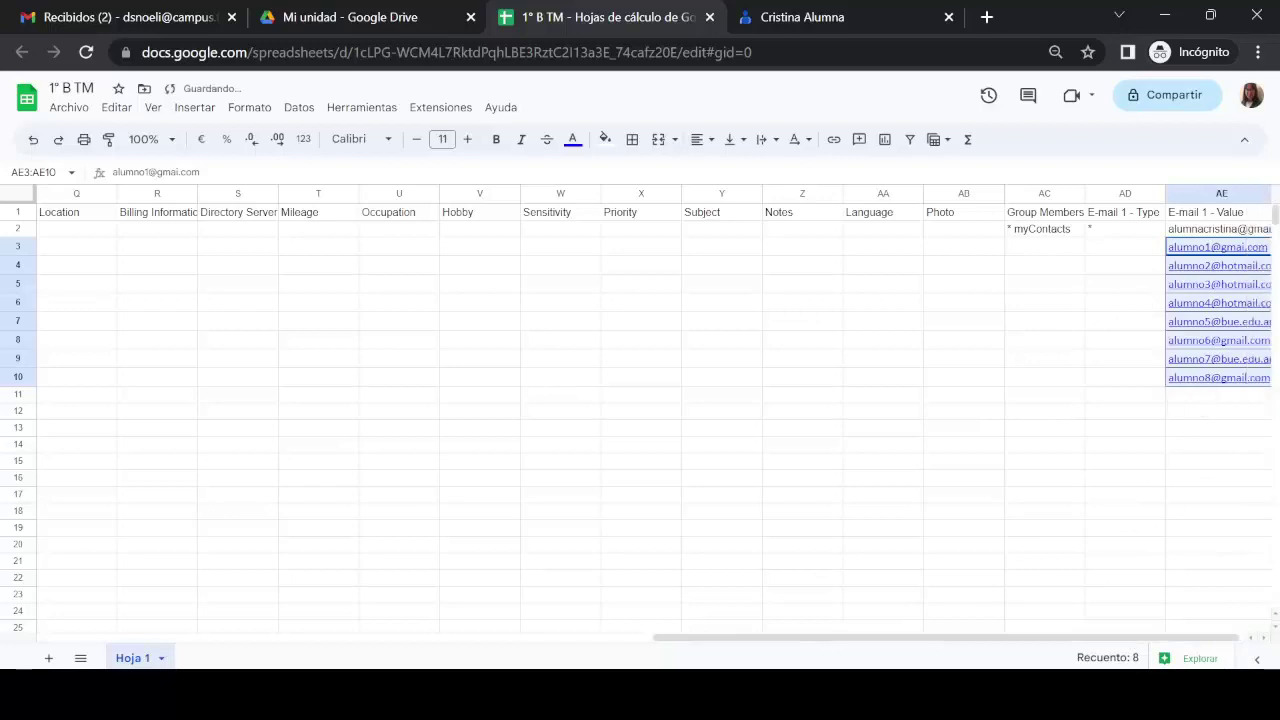
drag(1000, 637, 1006, 637)
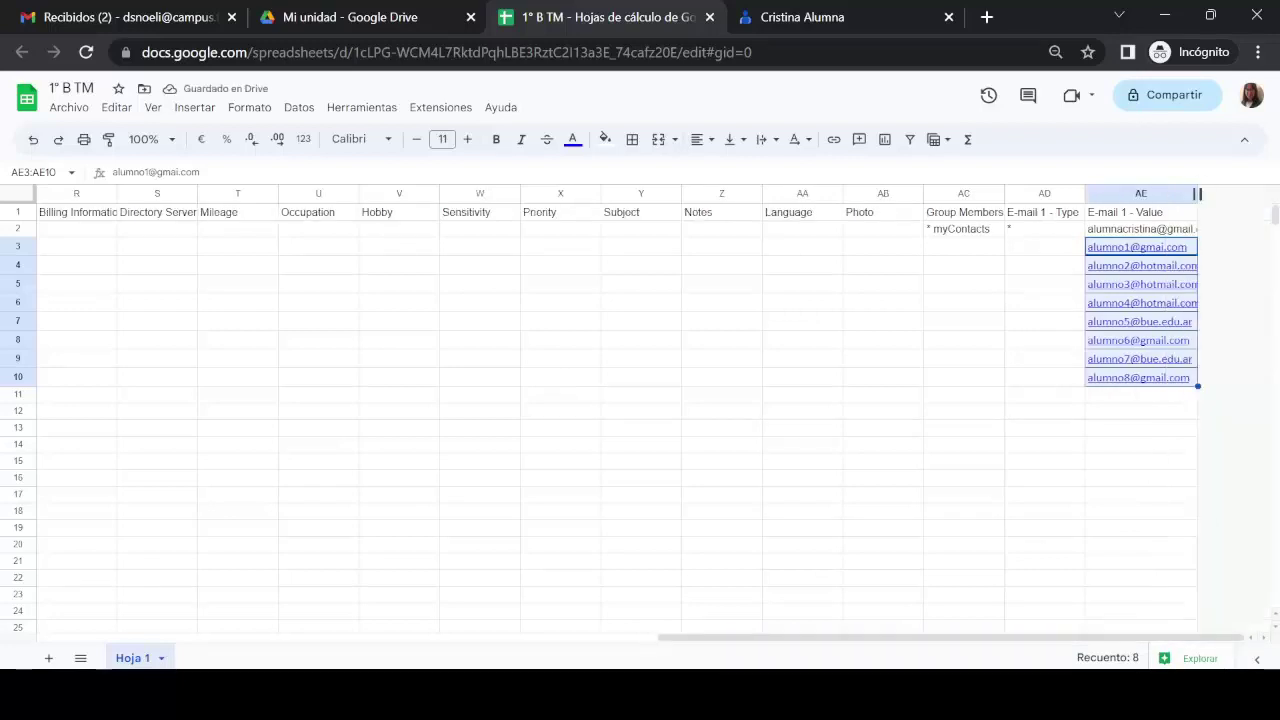
drag(1199, 190, 1251, 191)
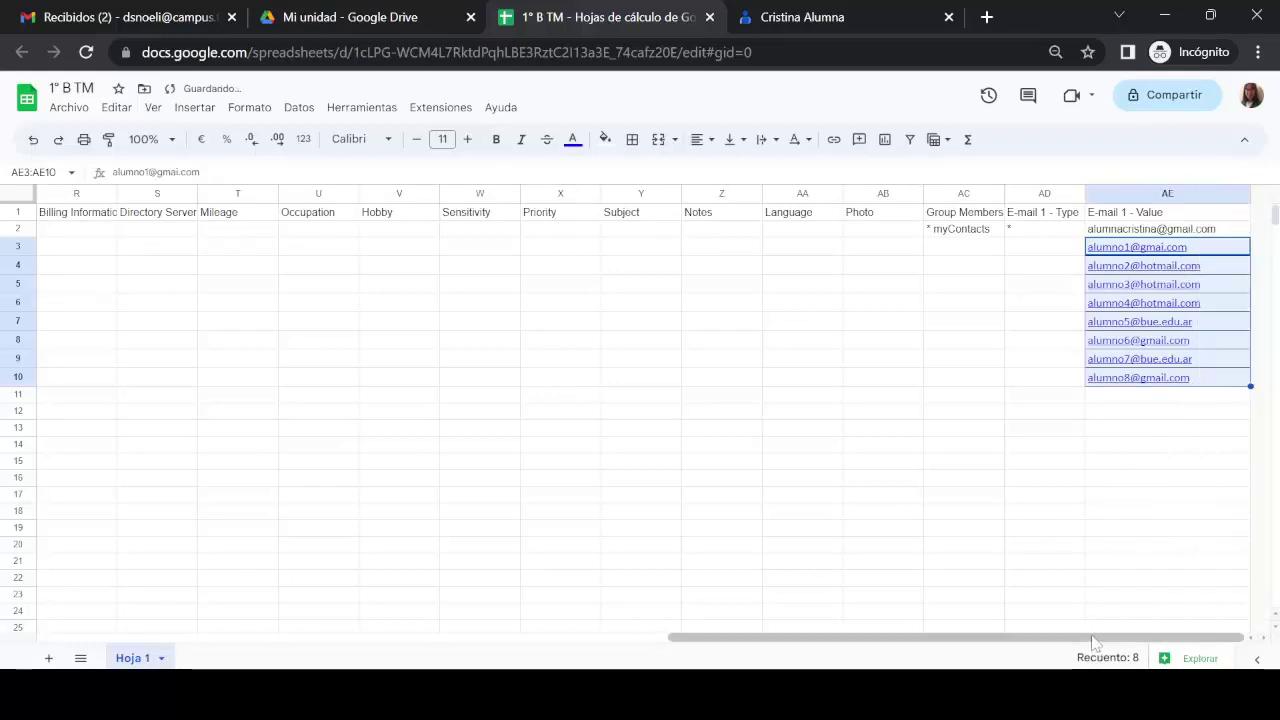
drag(1100, 637, 468, 637)
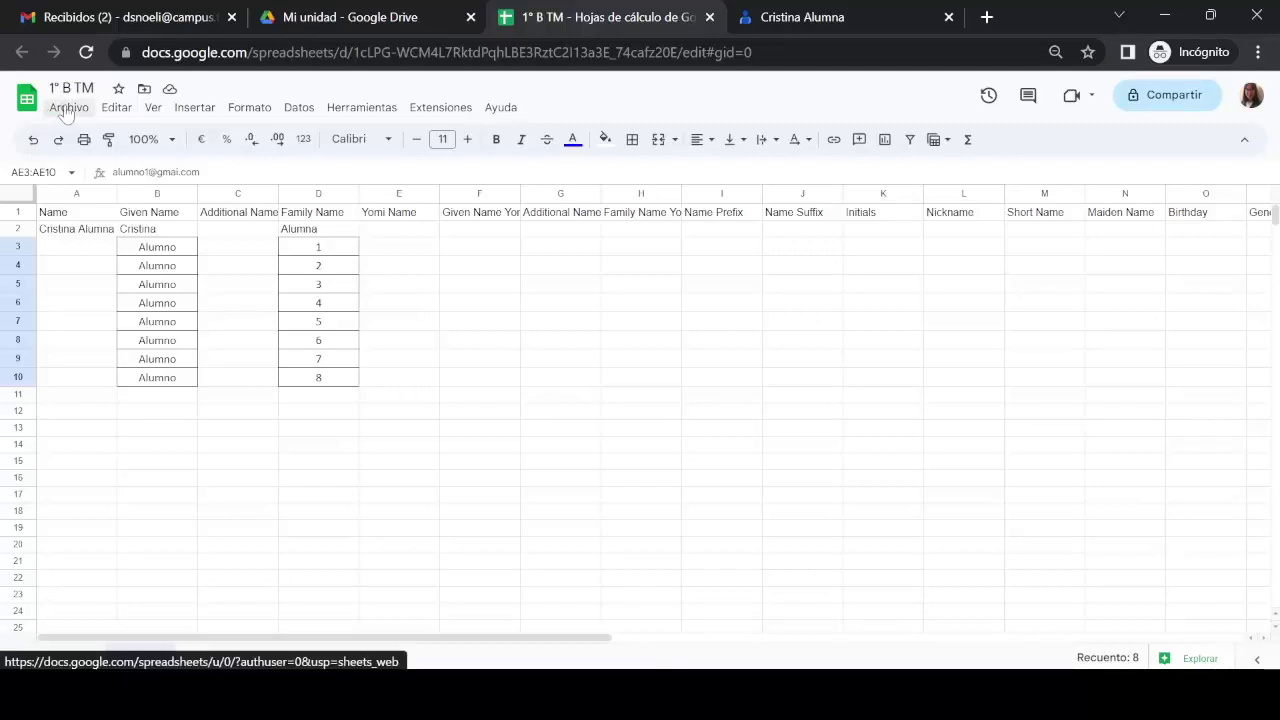
Download the 1° B TM sheet via Archivo > Descargar as Valores separados por comas (.csv).
click(66, 108)
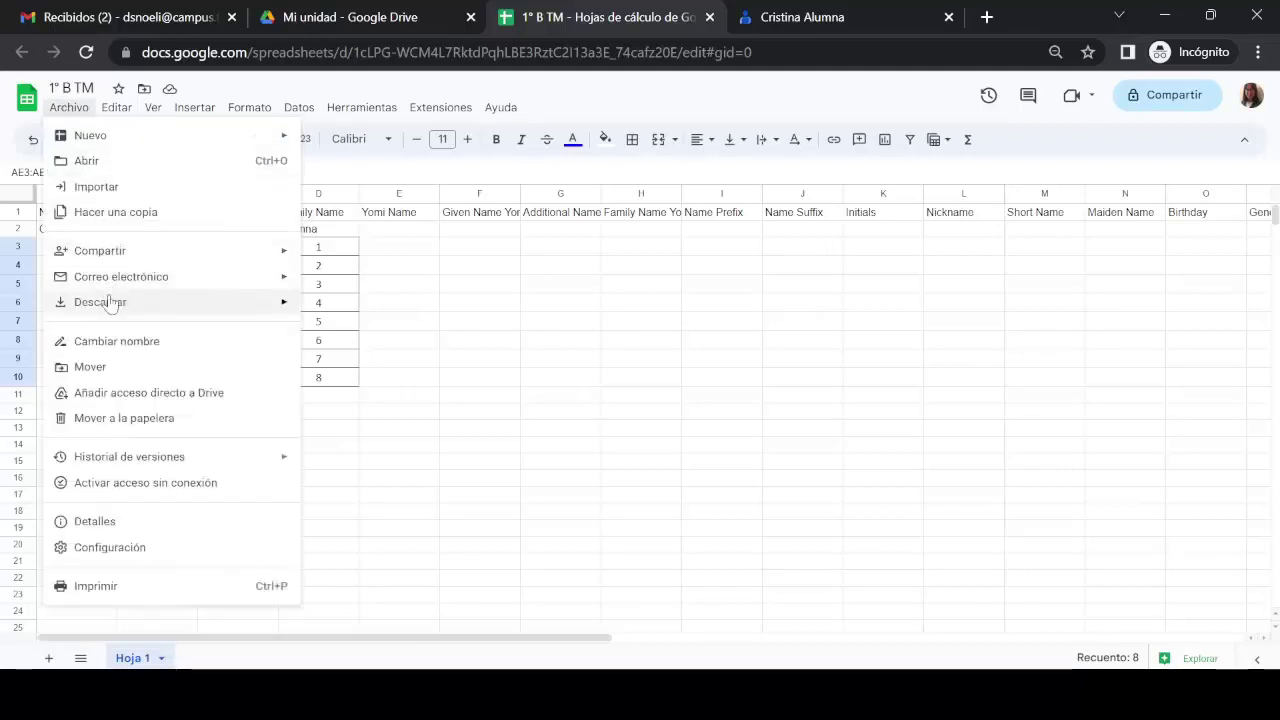
mouse_move(100, 302)
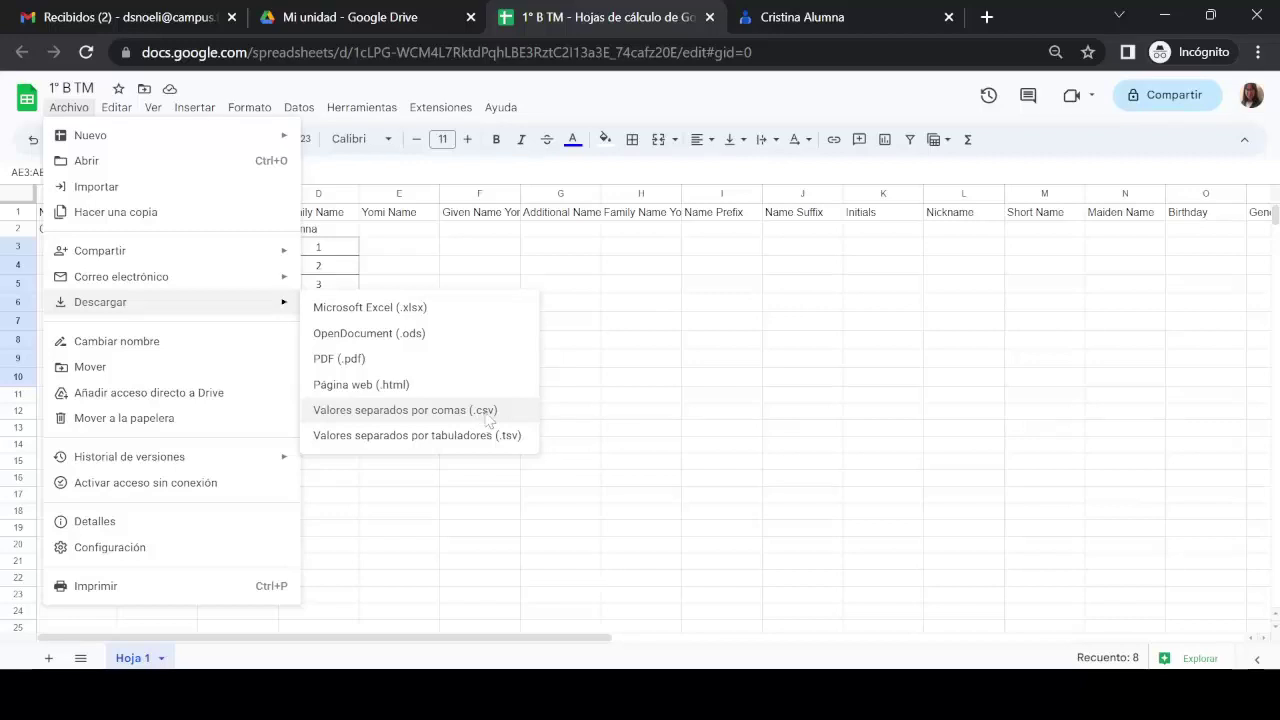
click(488, 420)
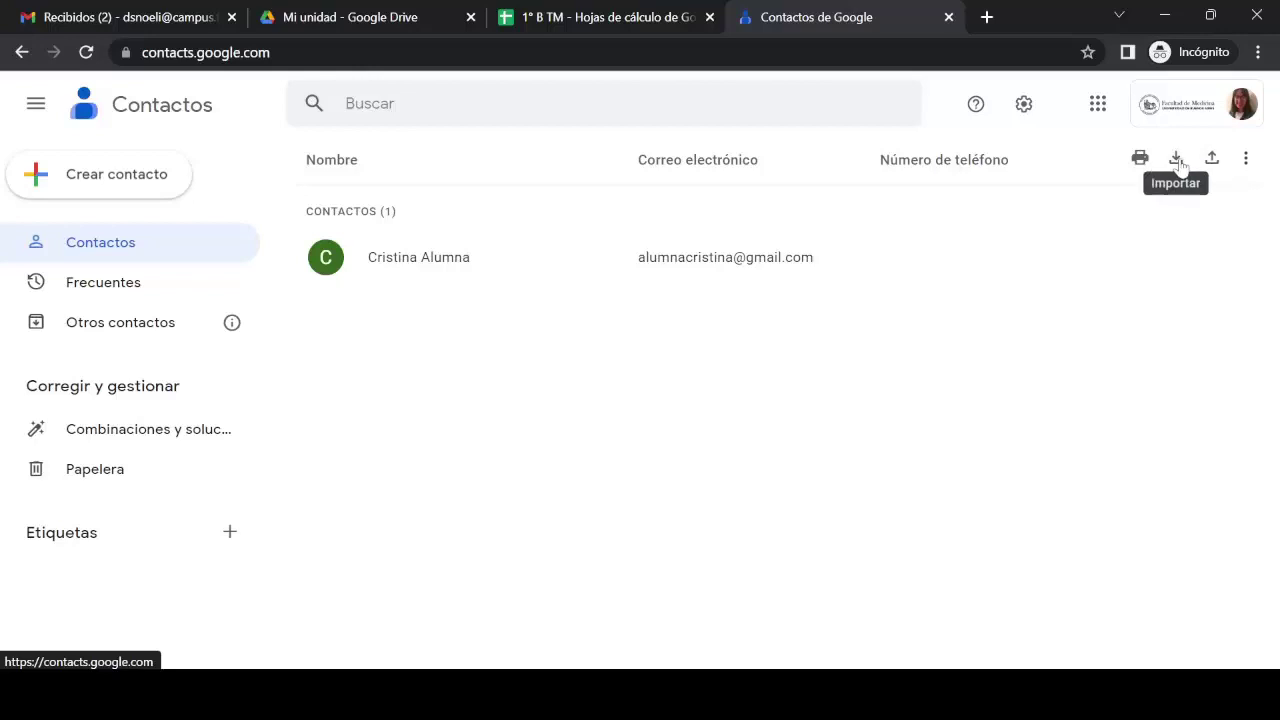
Import the 1° B TM - Hoja 1.csv file from Descargas into Google Contacts.
click(1176, 160)
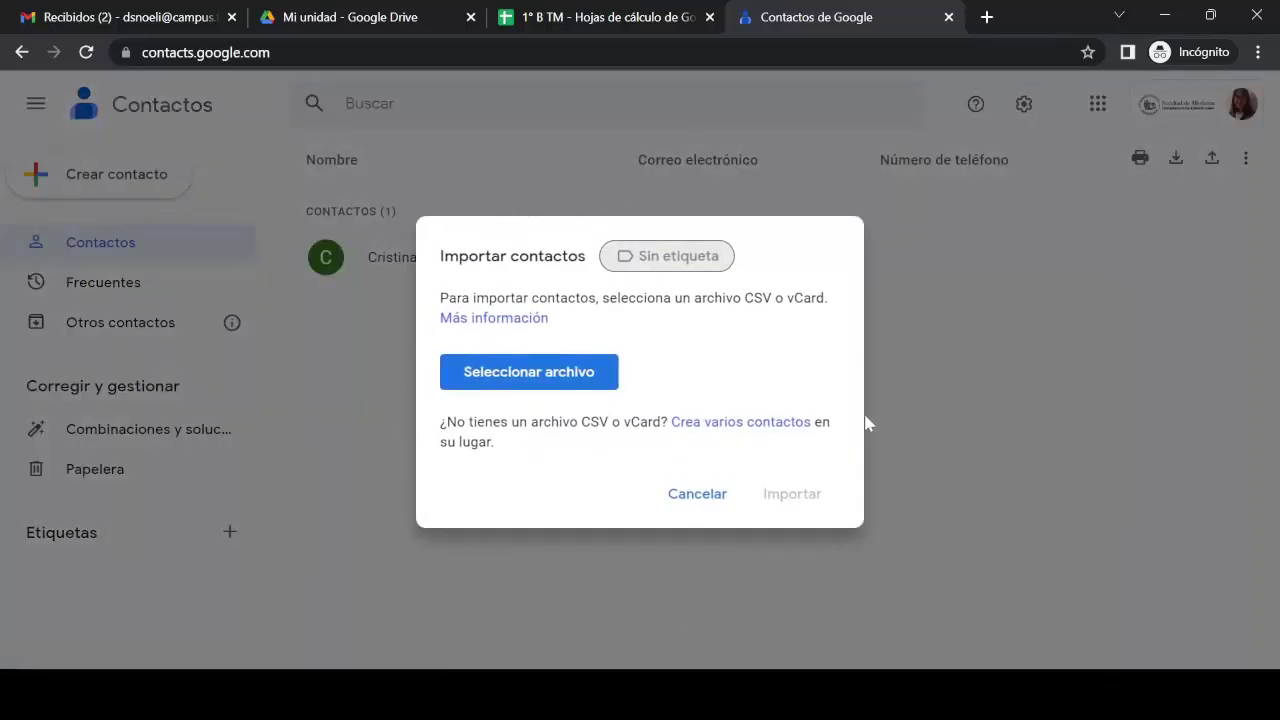
click(583, 385)
drag(742, 298, 772, 298)
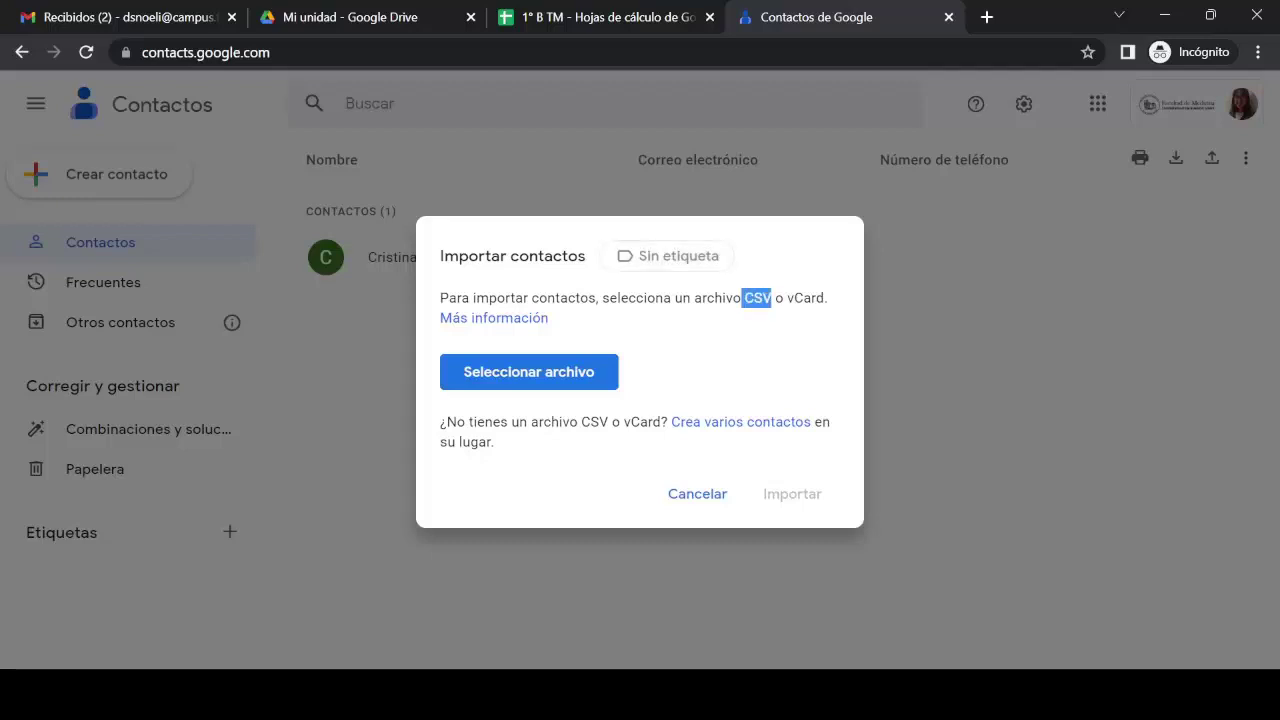
click(794, 364)
click(522, 373)
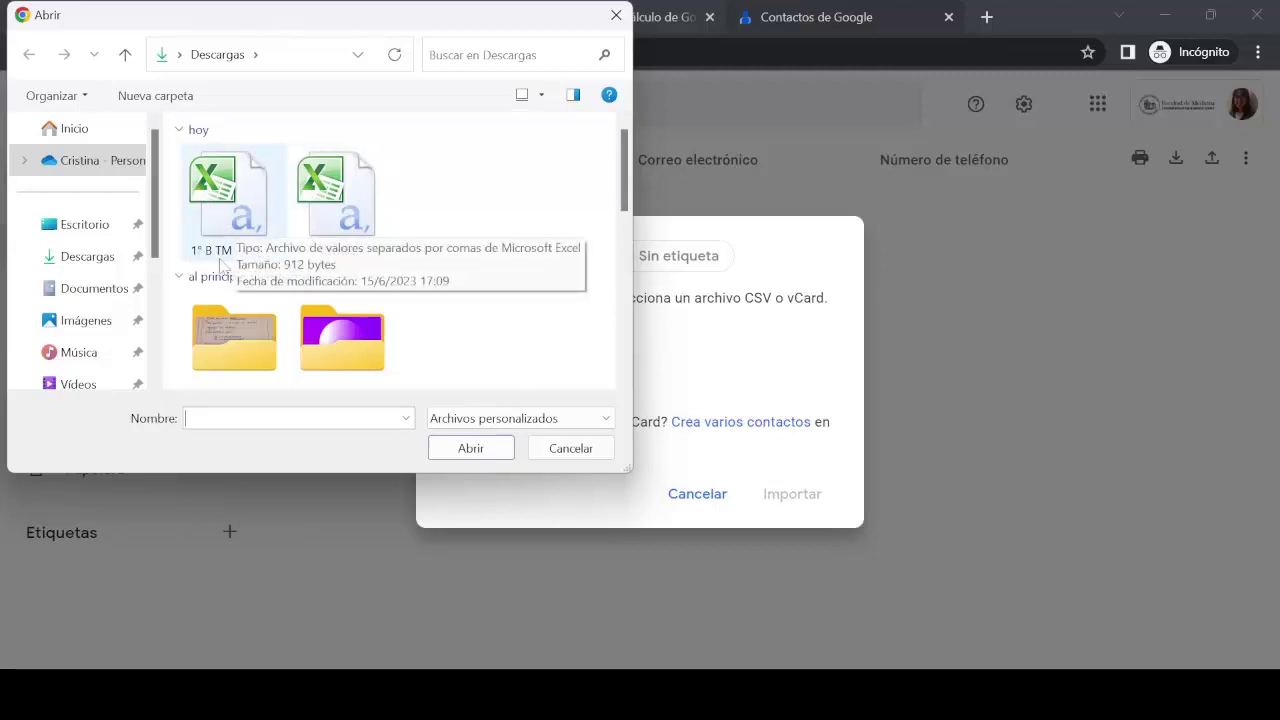
double_click(240, 205)
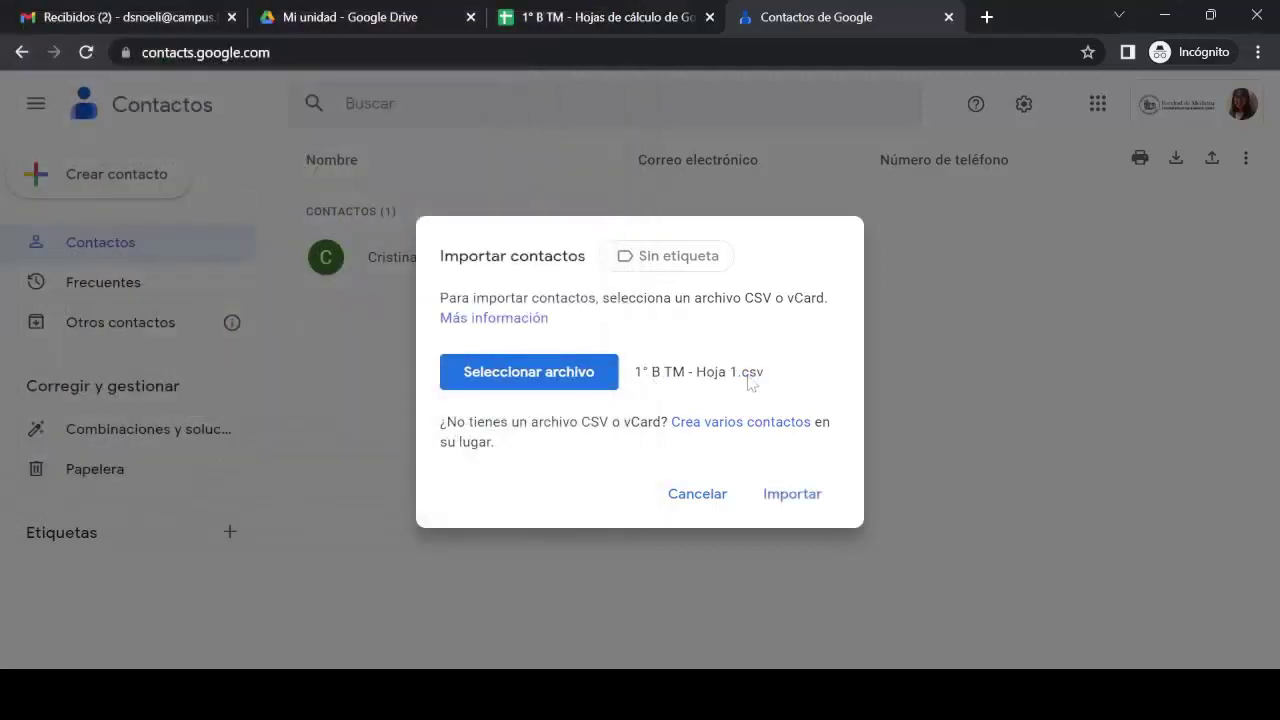
click(789, 497)
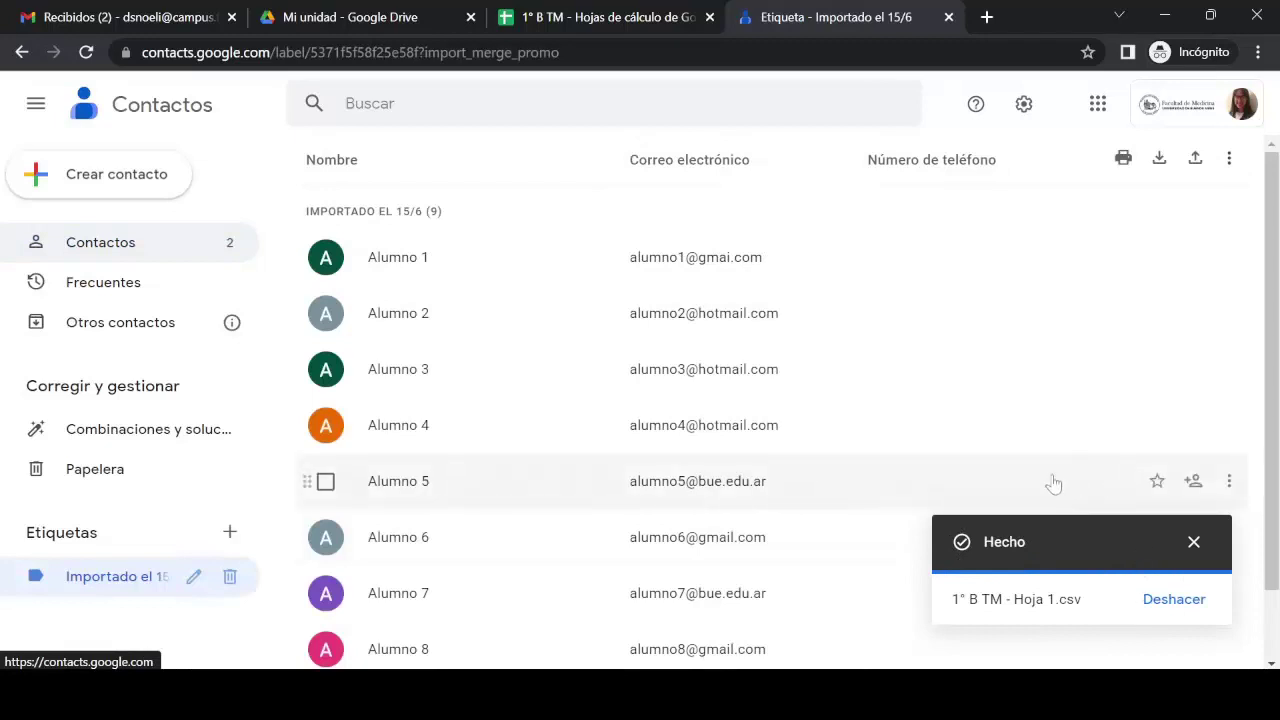
Rename the Importado el 15/6 label to '1° B TM' and save.
click(1194, 542)
mouse_move(700, 537)
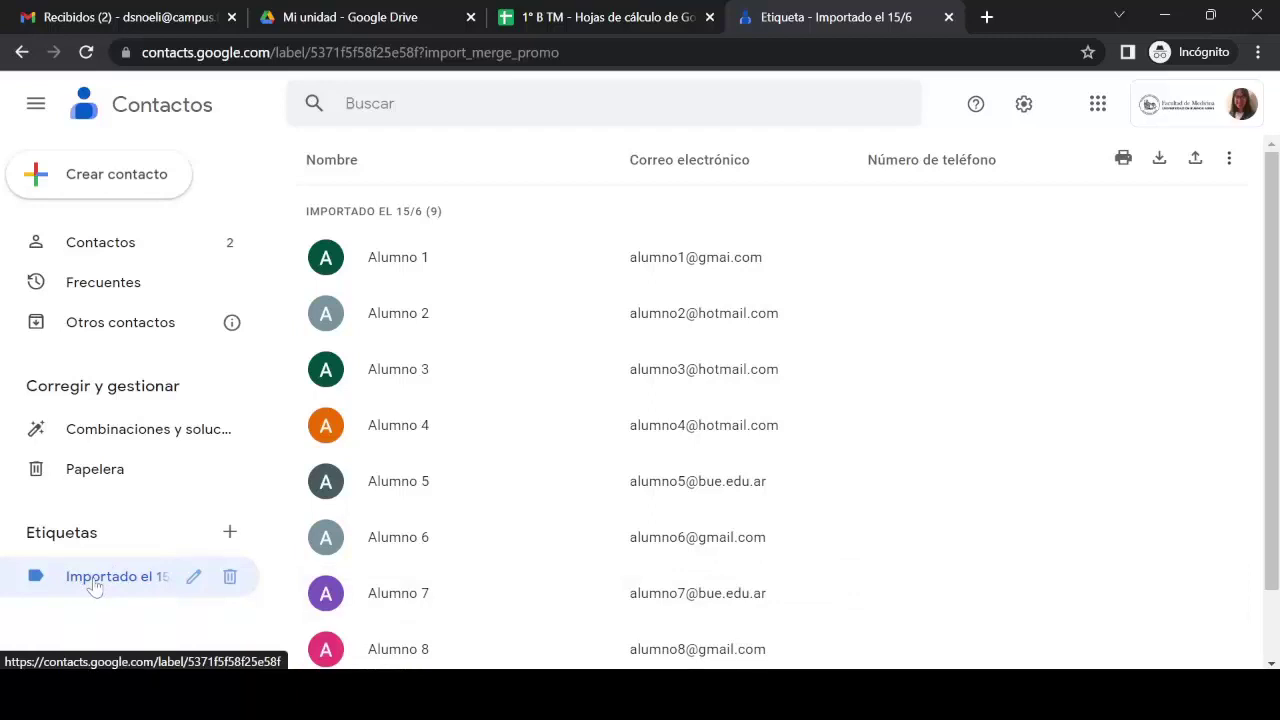
click(196, 578)
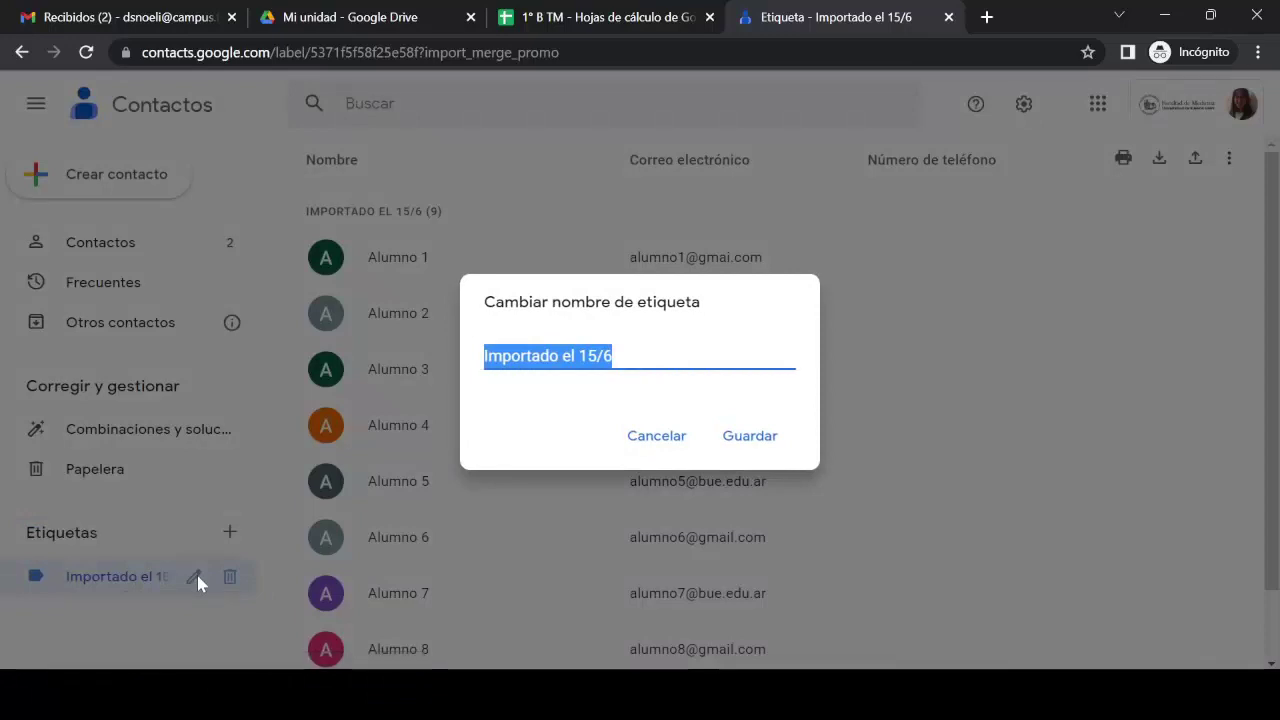
text(1° )
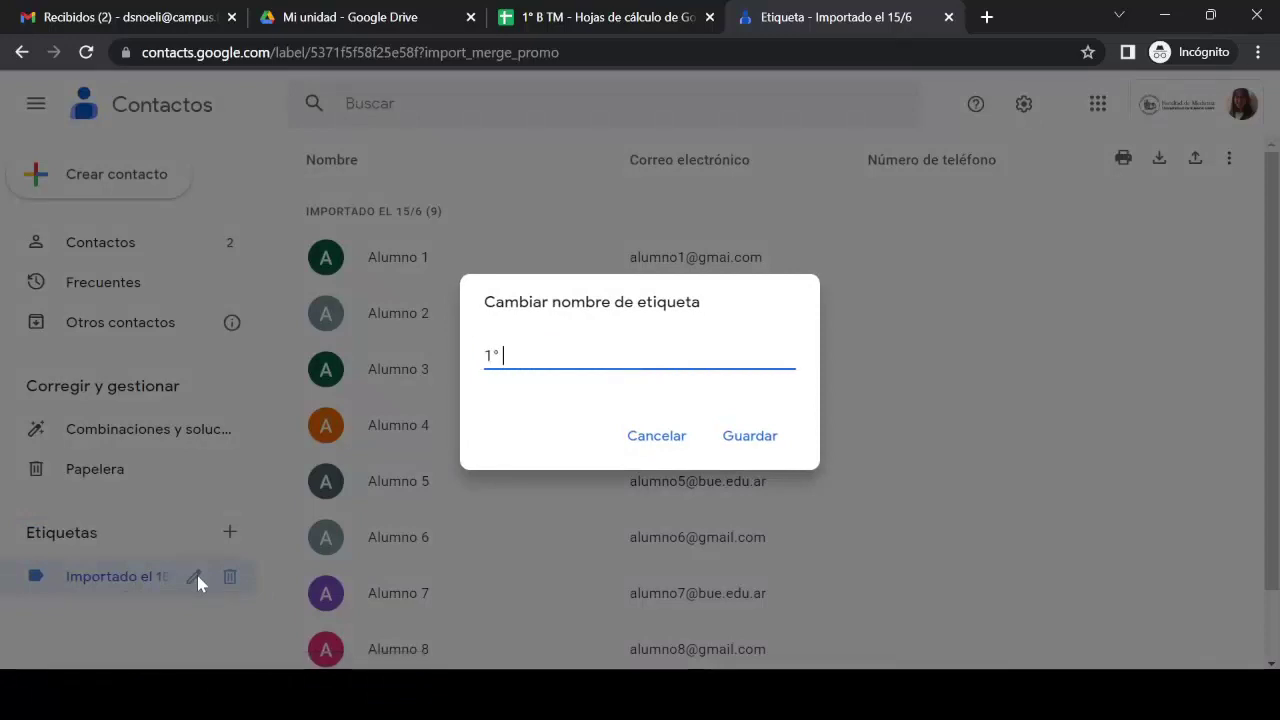
text(B T)
text(M)
click(769, 448)
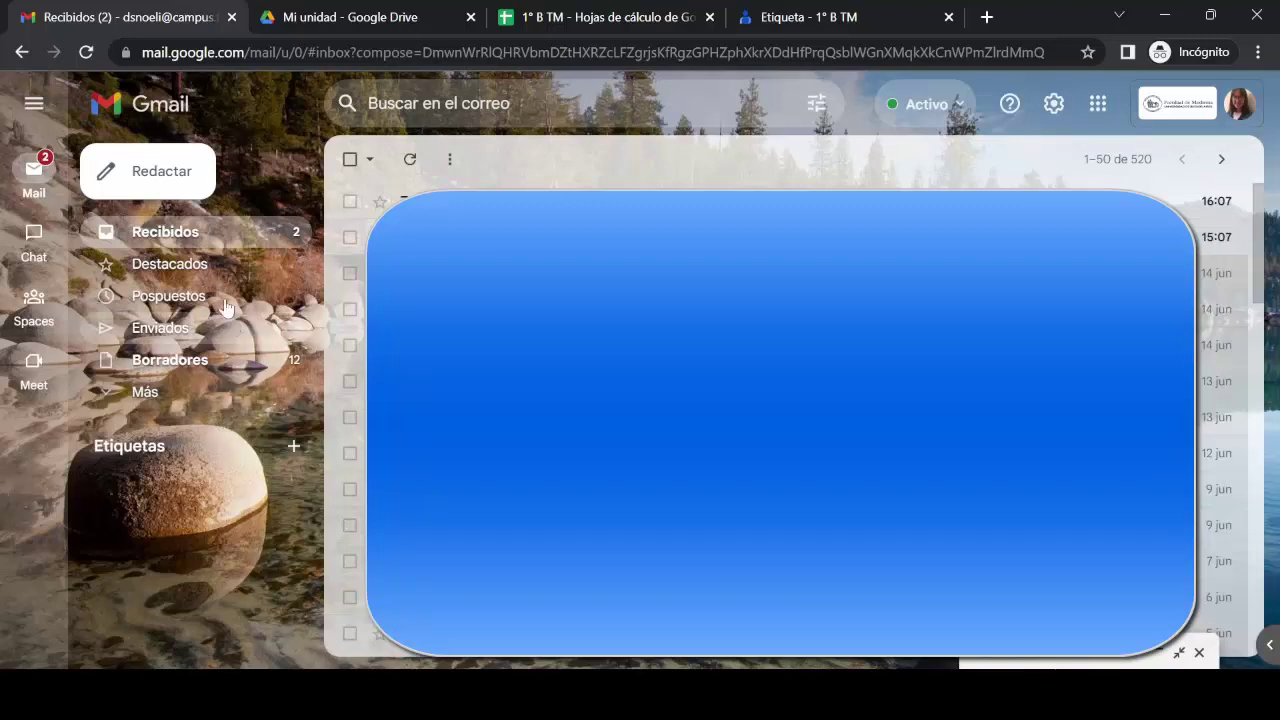
Compose a new Gmail message with the subject 'Fecha de entrega'.
click(161, 176)
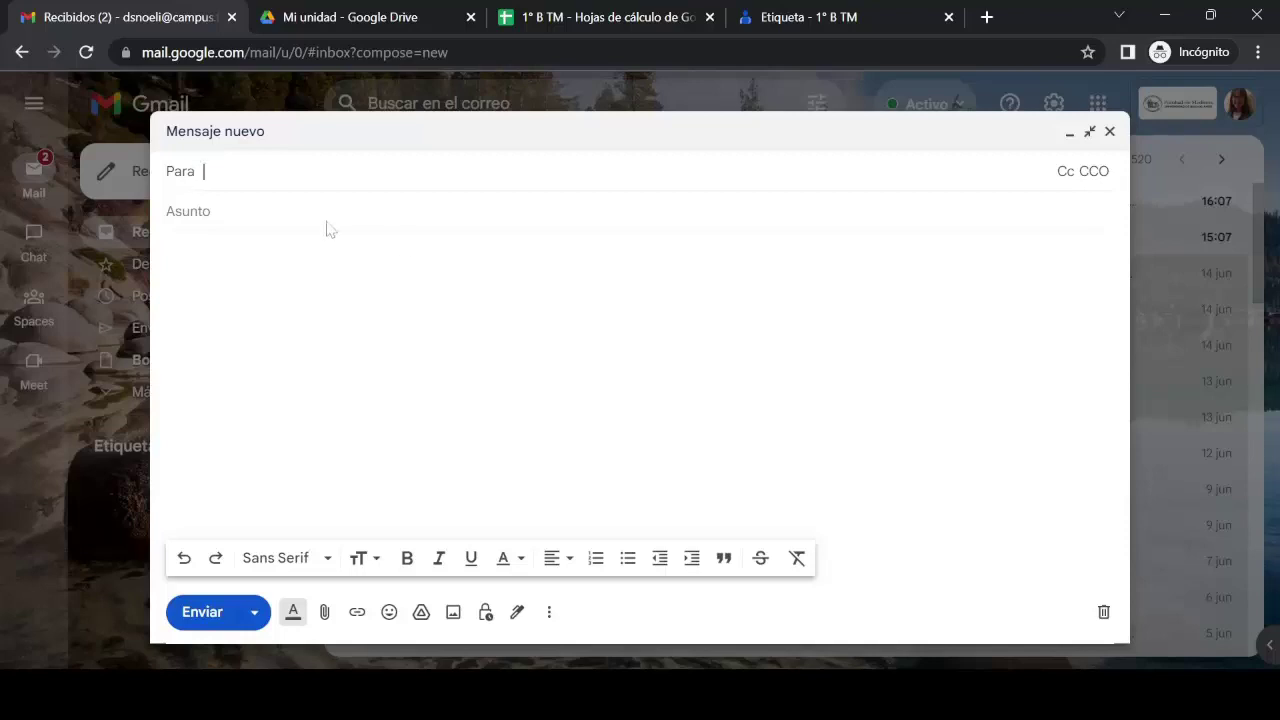
click(188, 211)
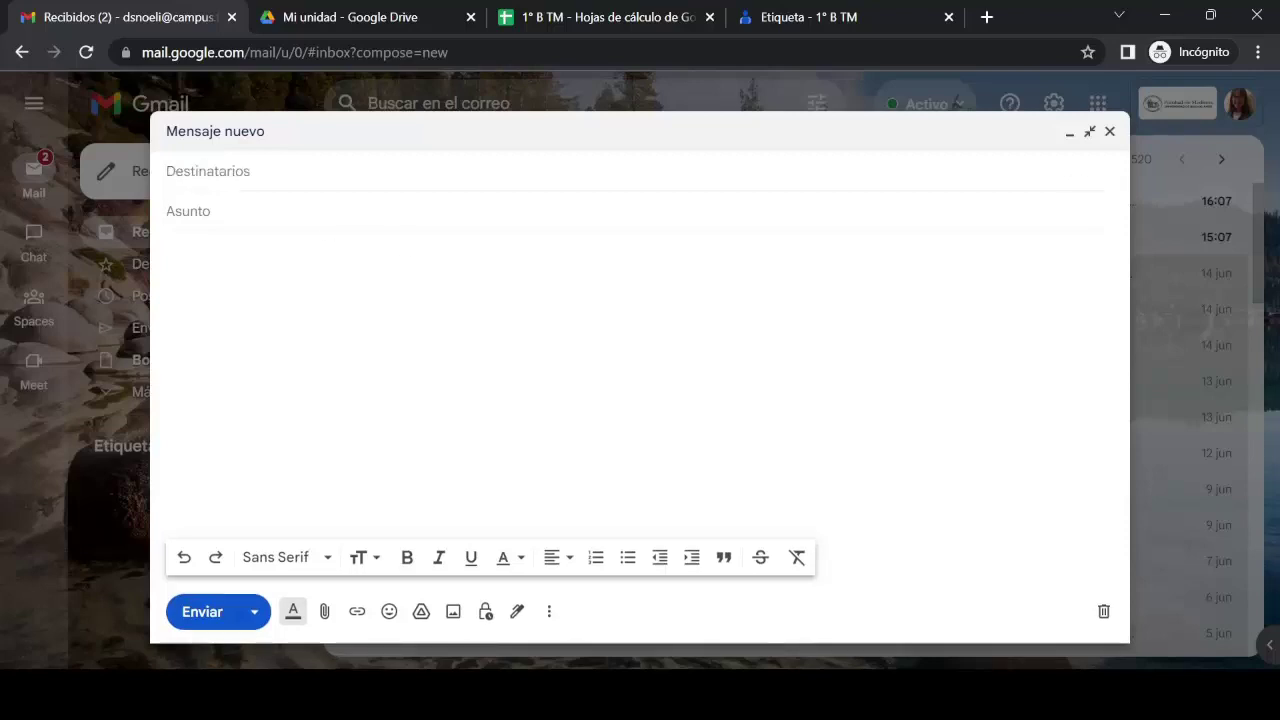
text(Fec)
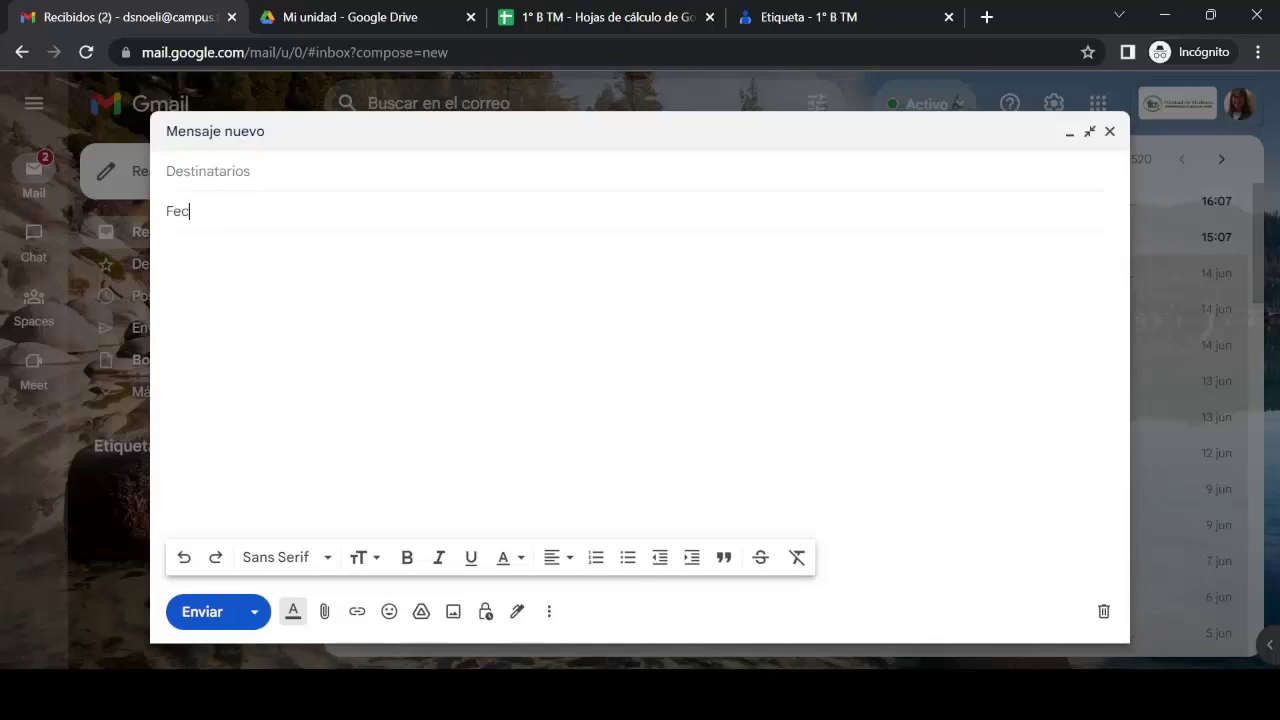
text(ha de)
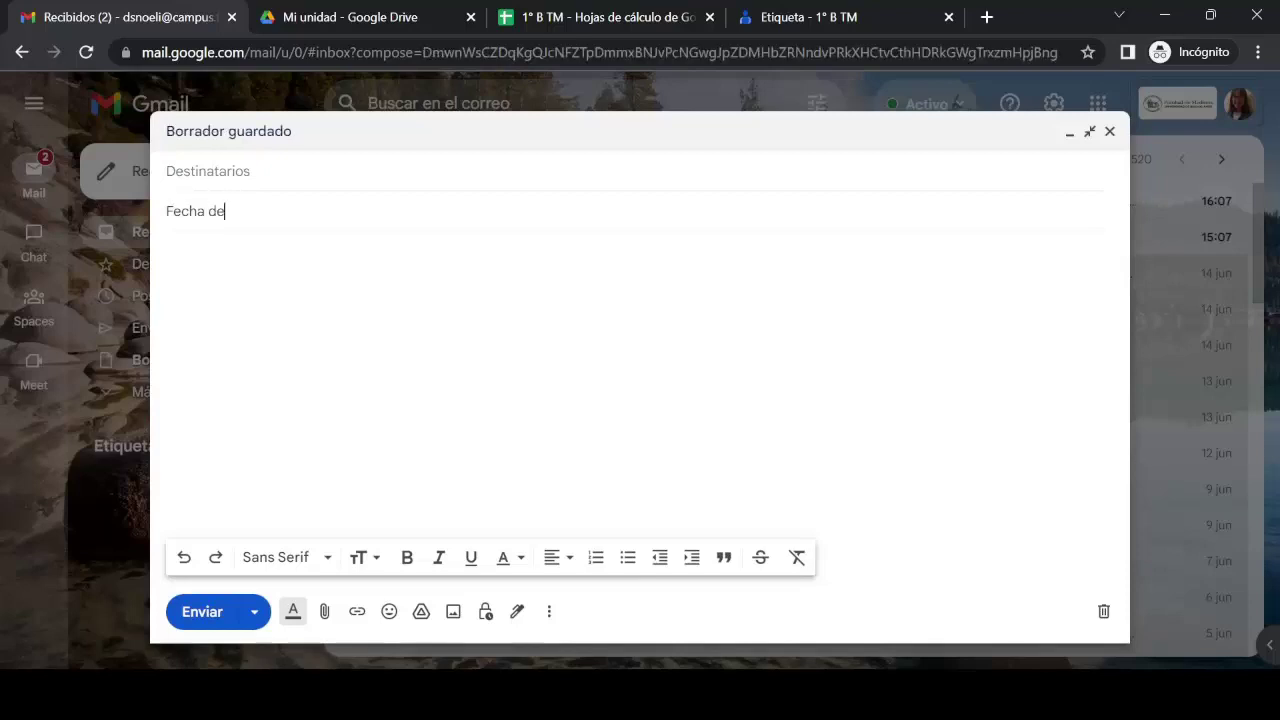
text( entrega)
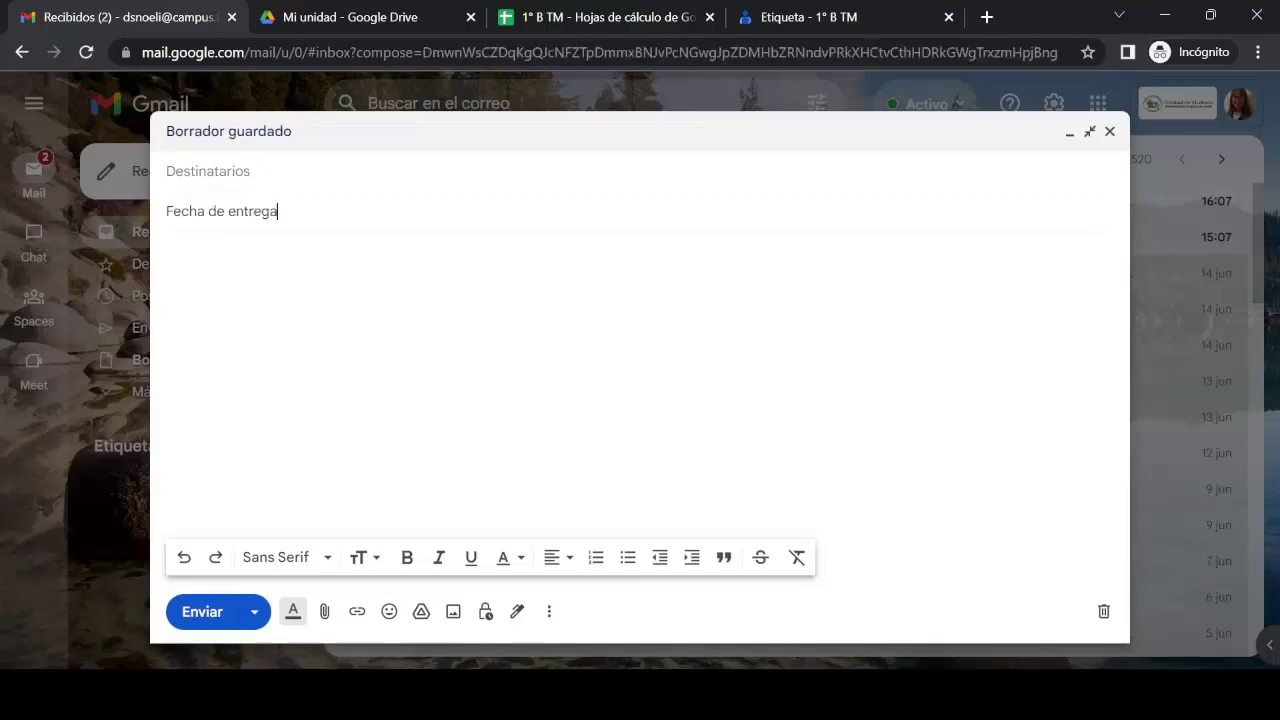
click(167, 248)
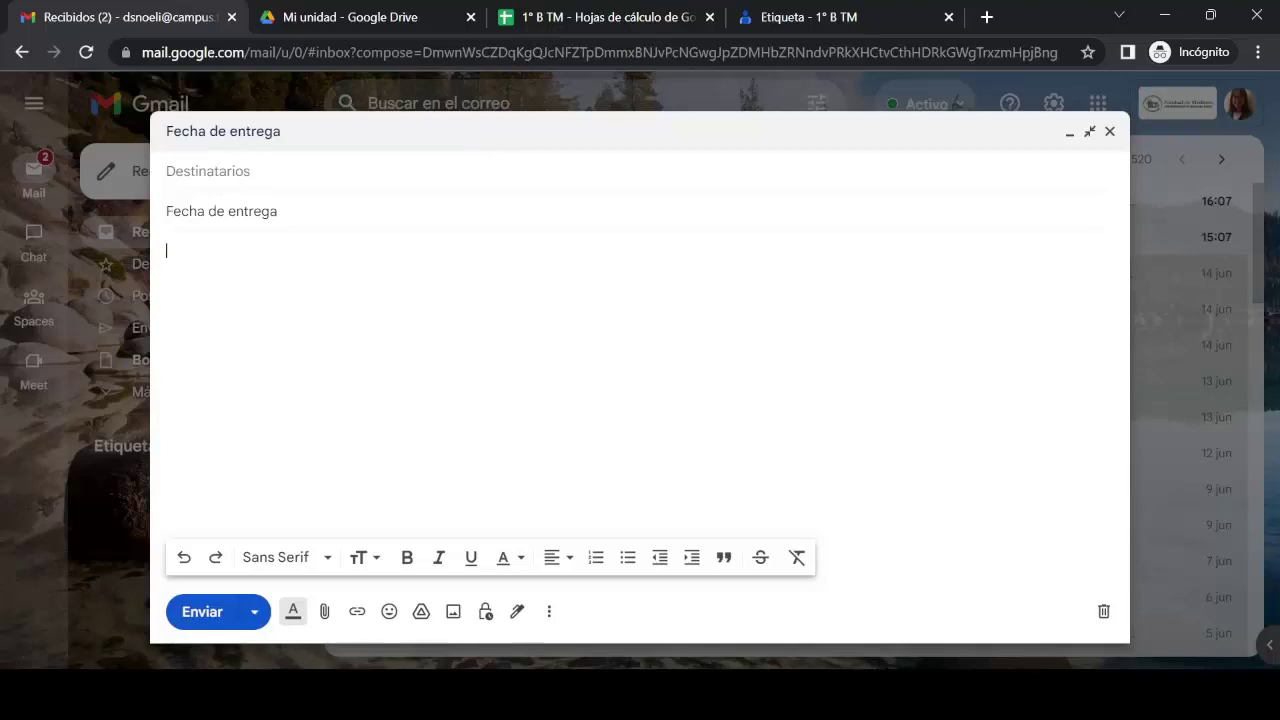
click(204, 171)
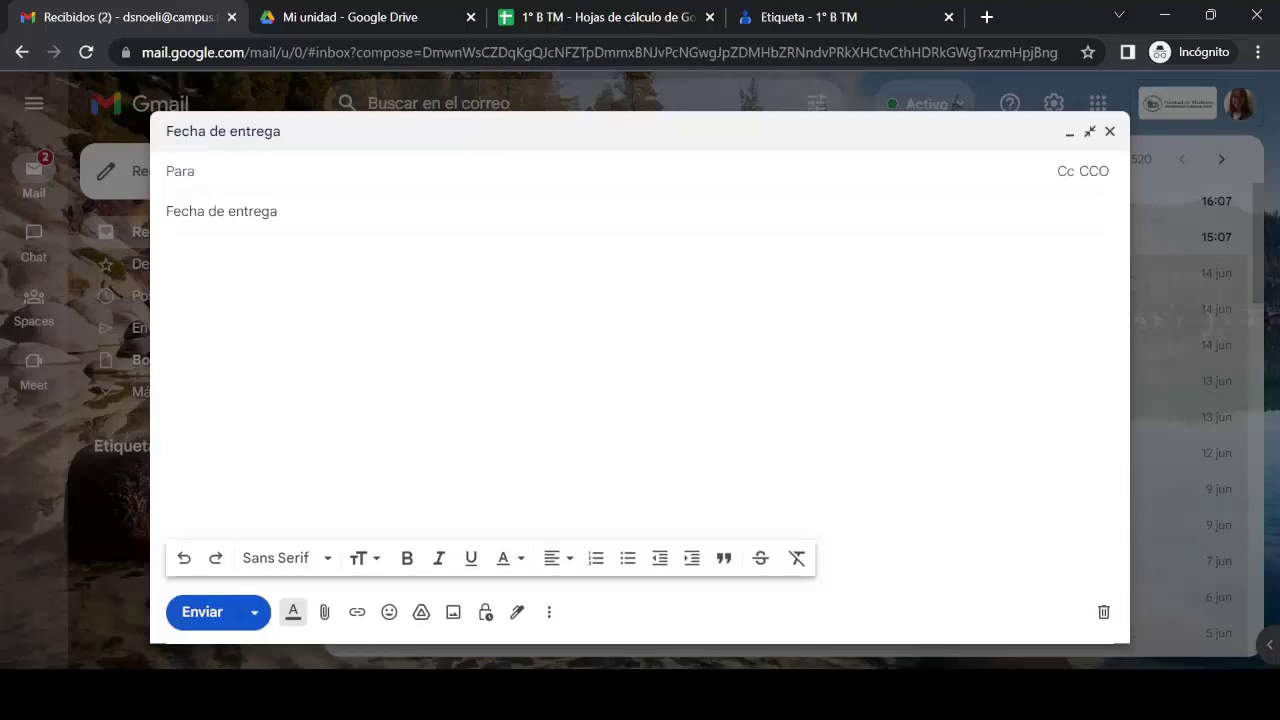
Add the 1° B TM contact group as the message's recipients.
text(1)
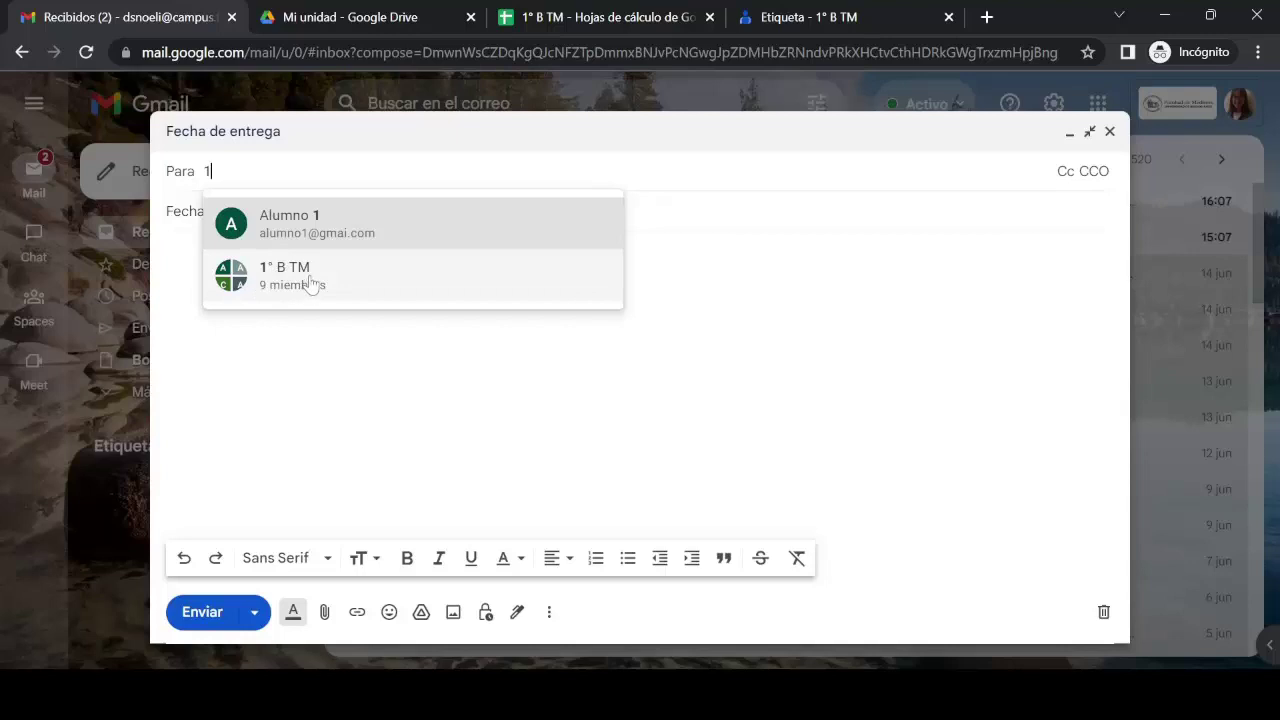
click(311, 284)
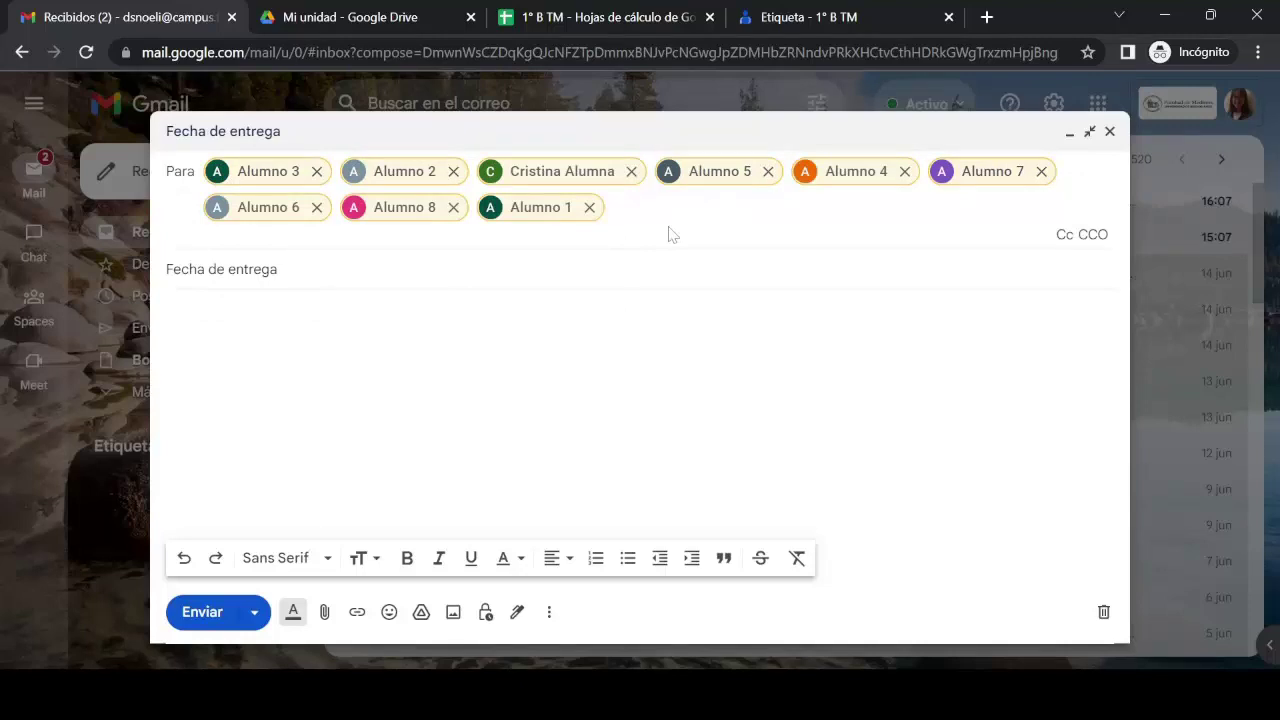
key(Tab)
key(Tab)
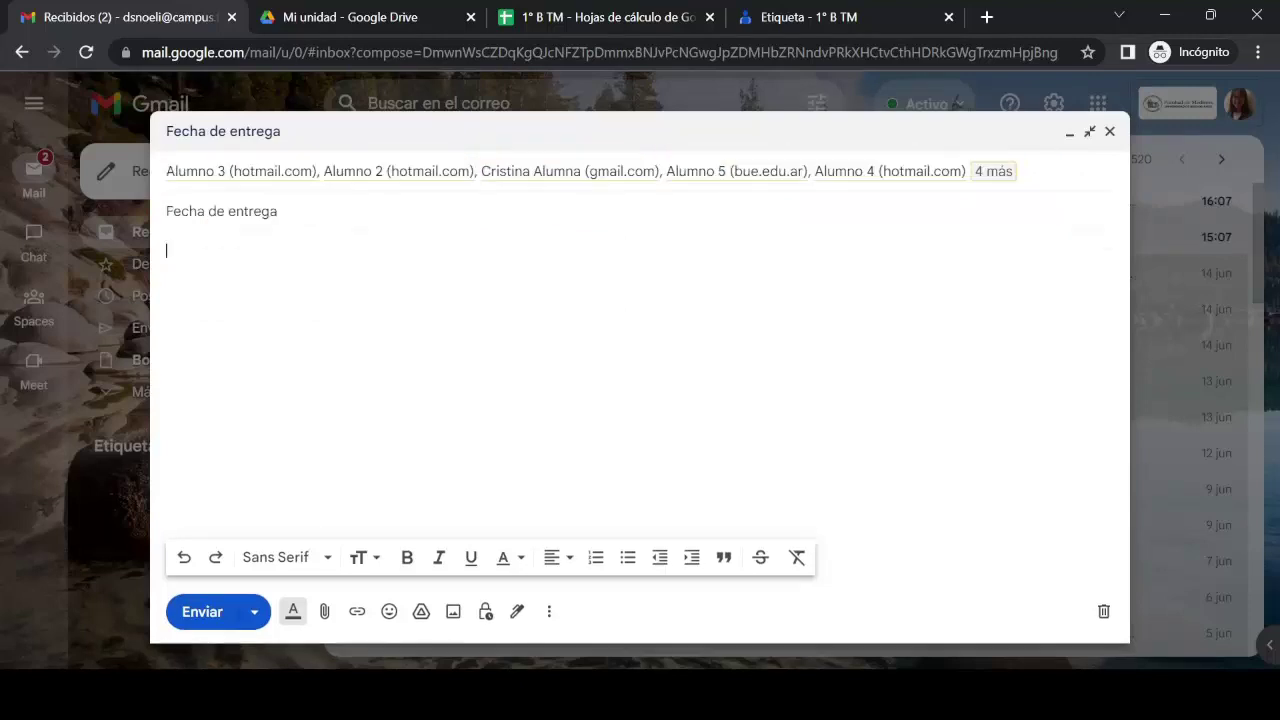